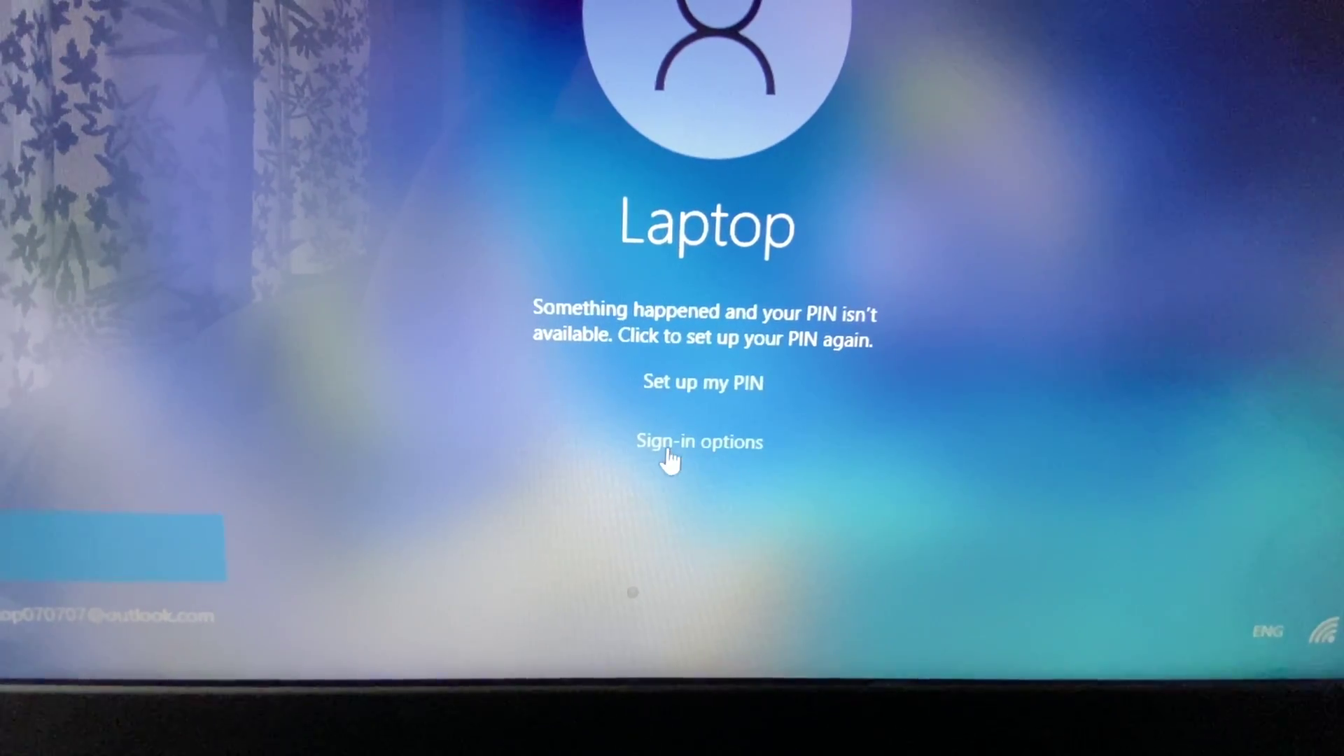
- Choose the password (key) sign-in option instead of the unavailable PIN
click(710, 452)
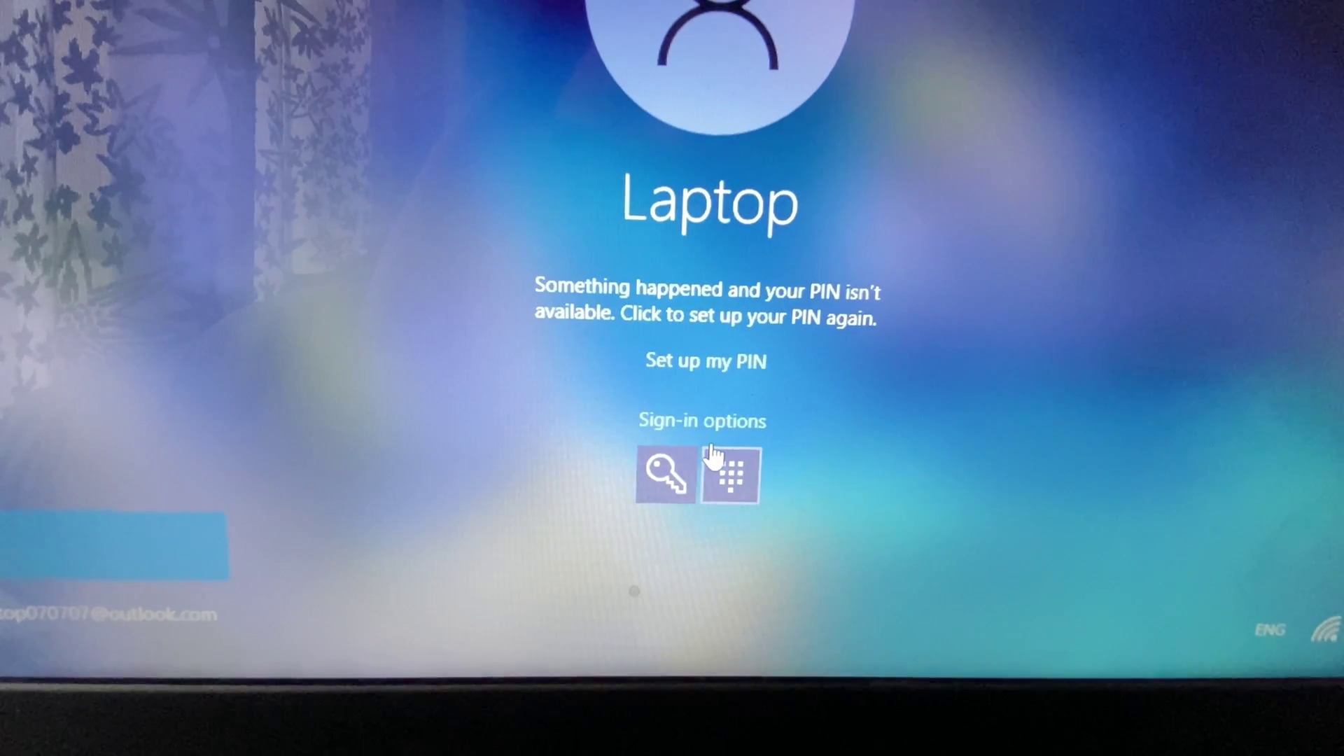
click(661, 477)
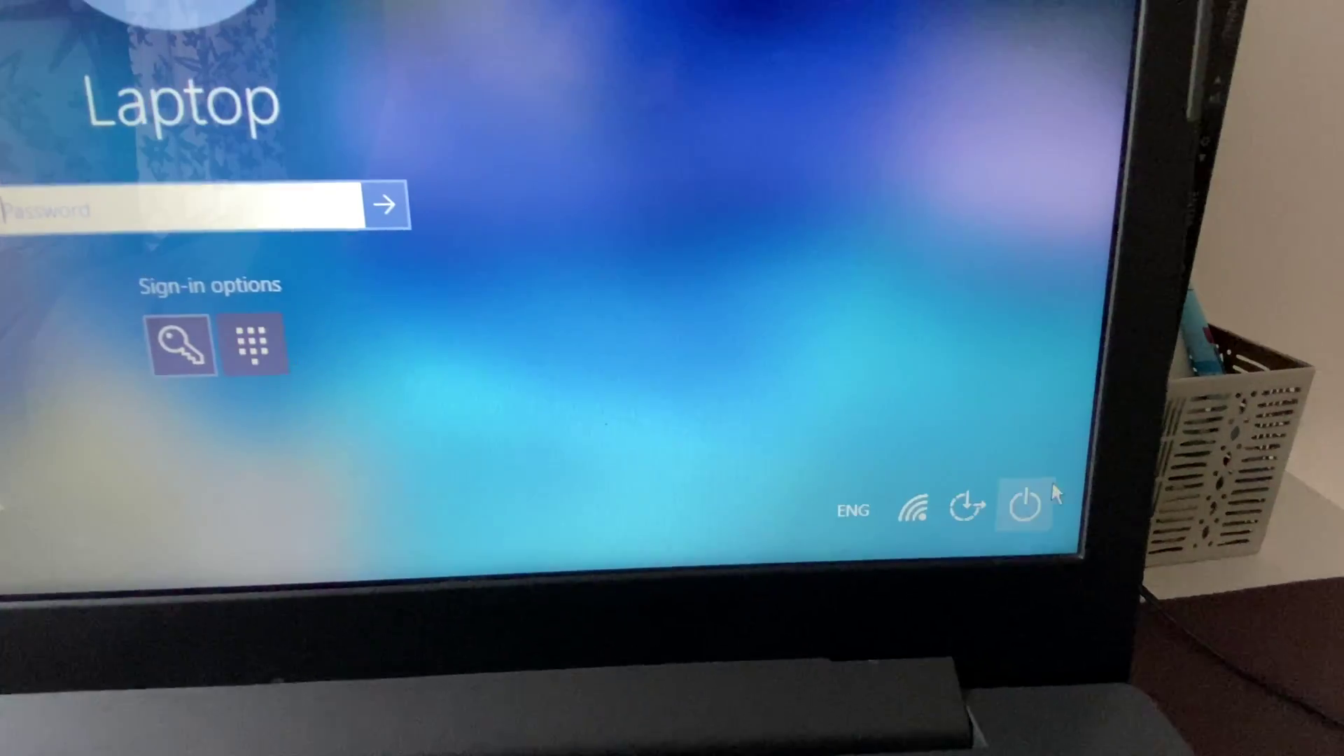
- Shift-restart from the Power menu to boot into the recovery options screen
click(1038, 501)
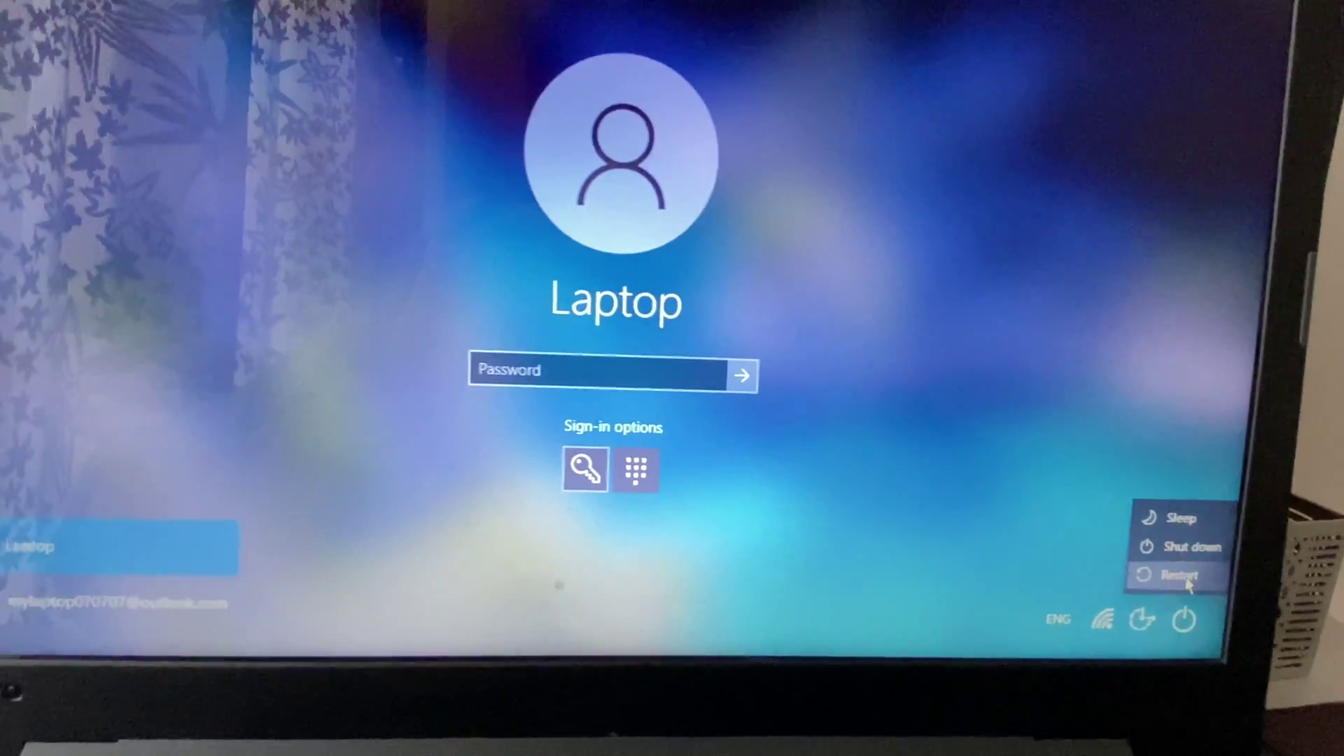
shift+click(1188, 583)
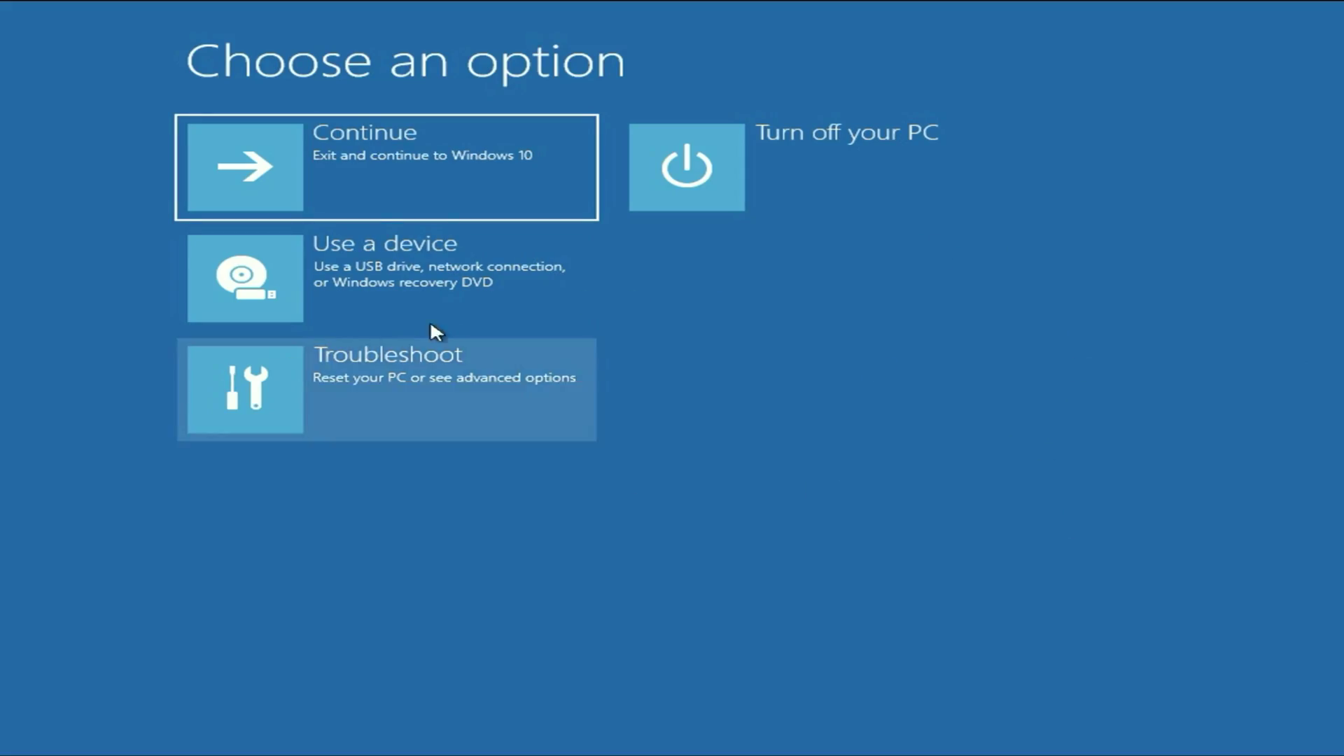
- Go through Troubleshoot and Advanced options to start the recovery Command Prompt
click(460, 410)
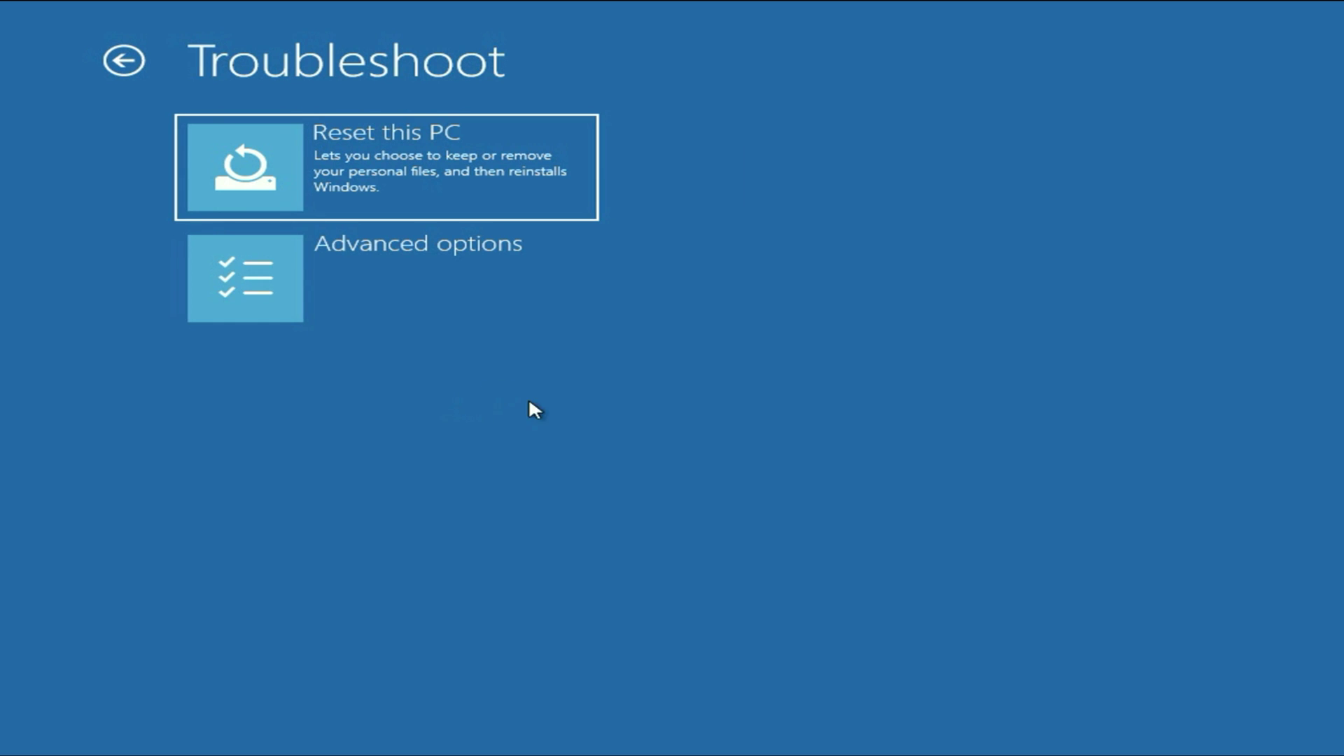
click(433, 266)
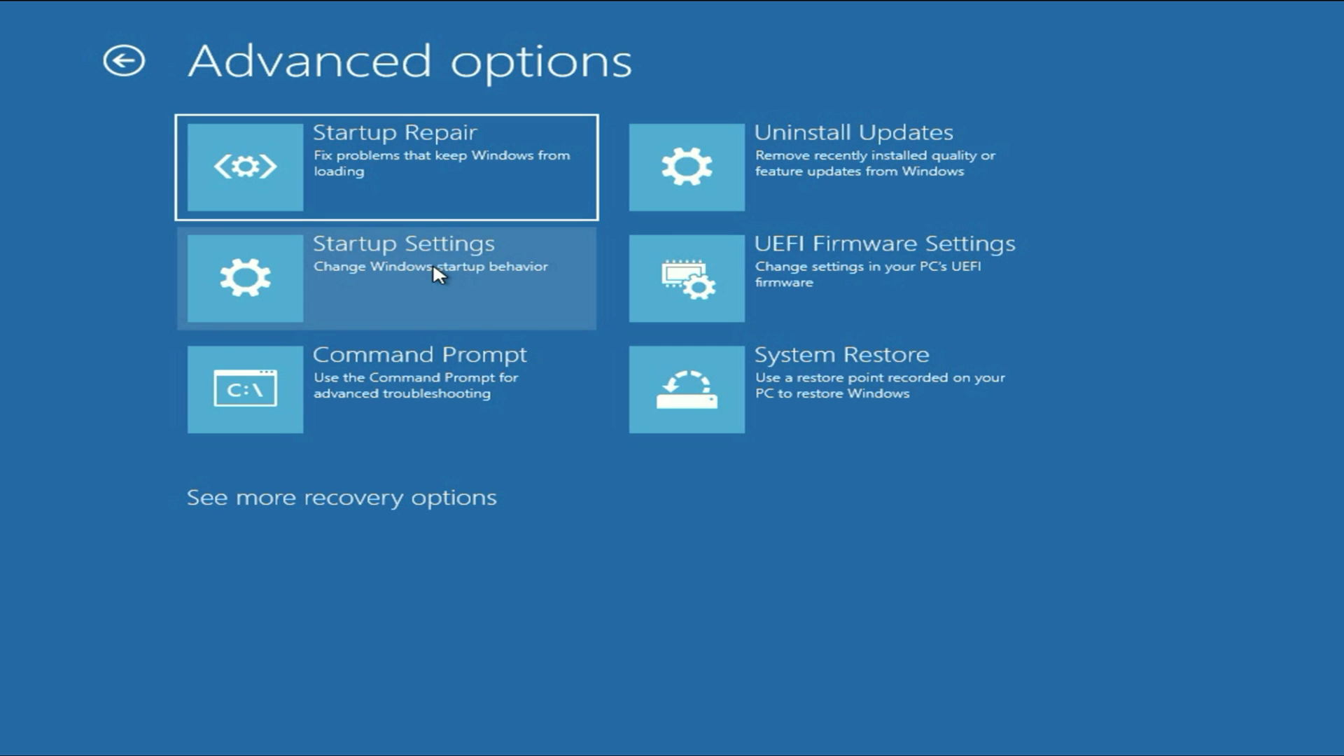
click(376, 381)
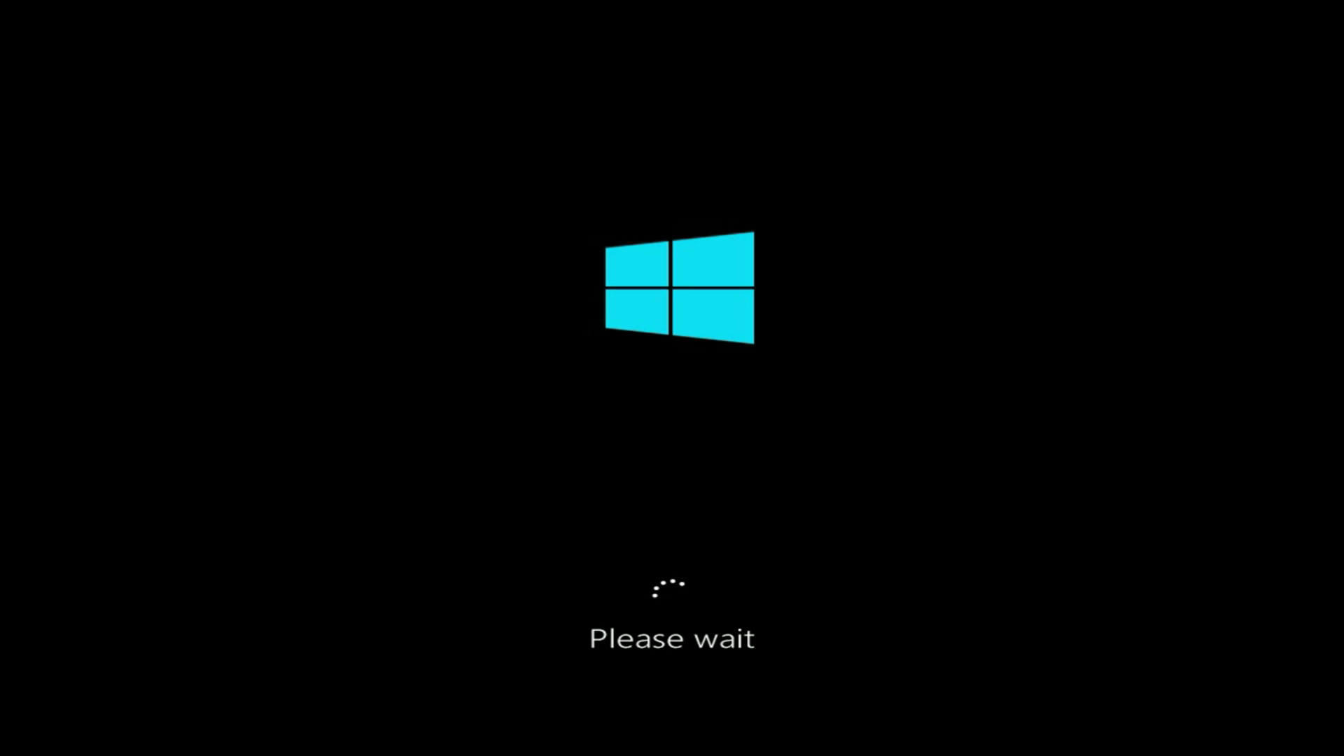
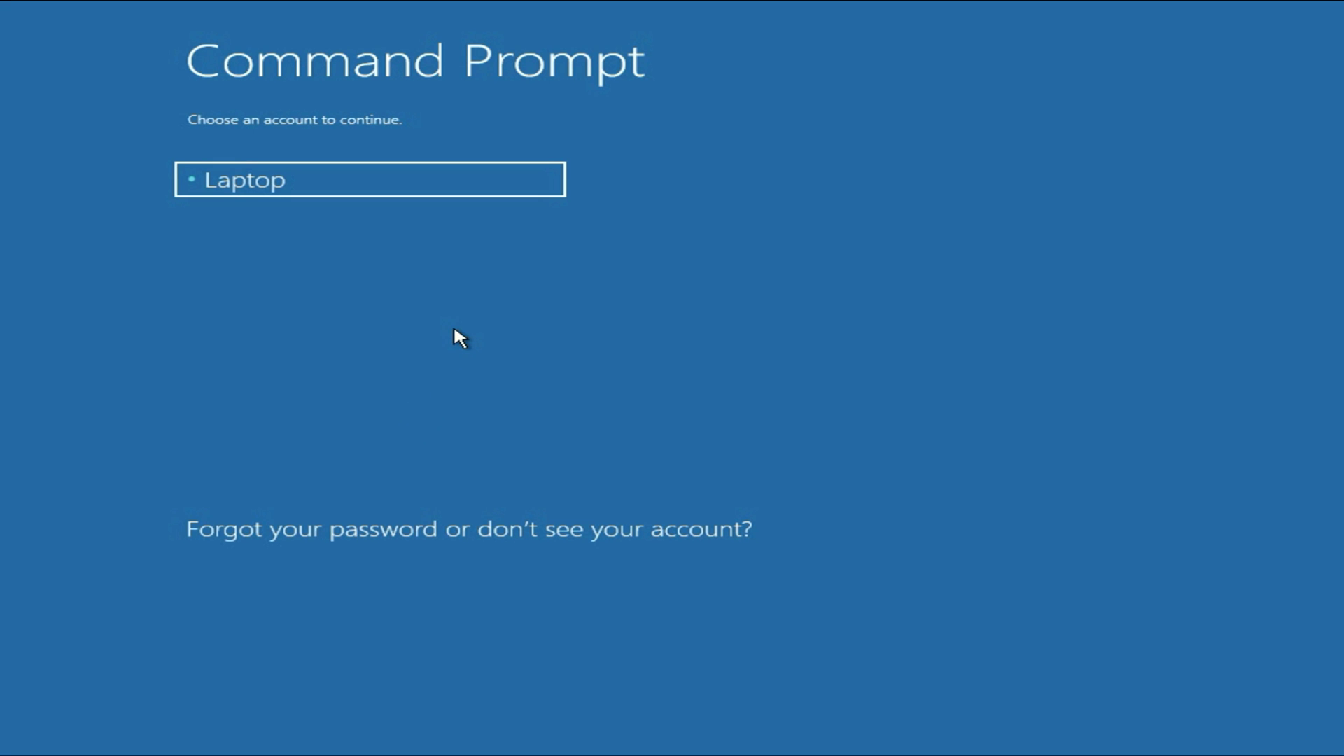
- Select the Laptop account so Command Prompt asks for its password
click(265, 182)
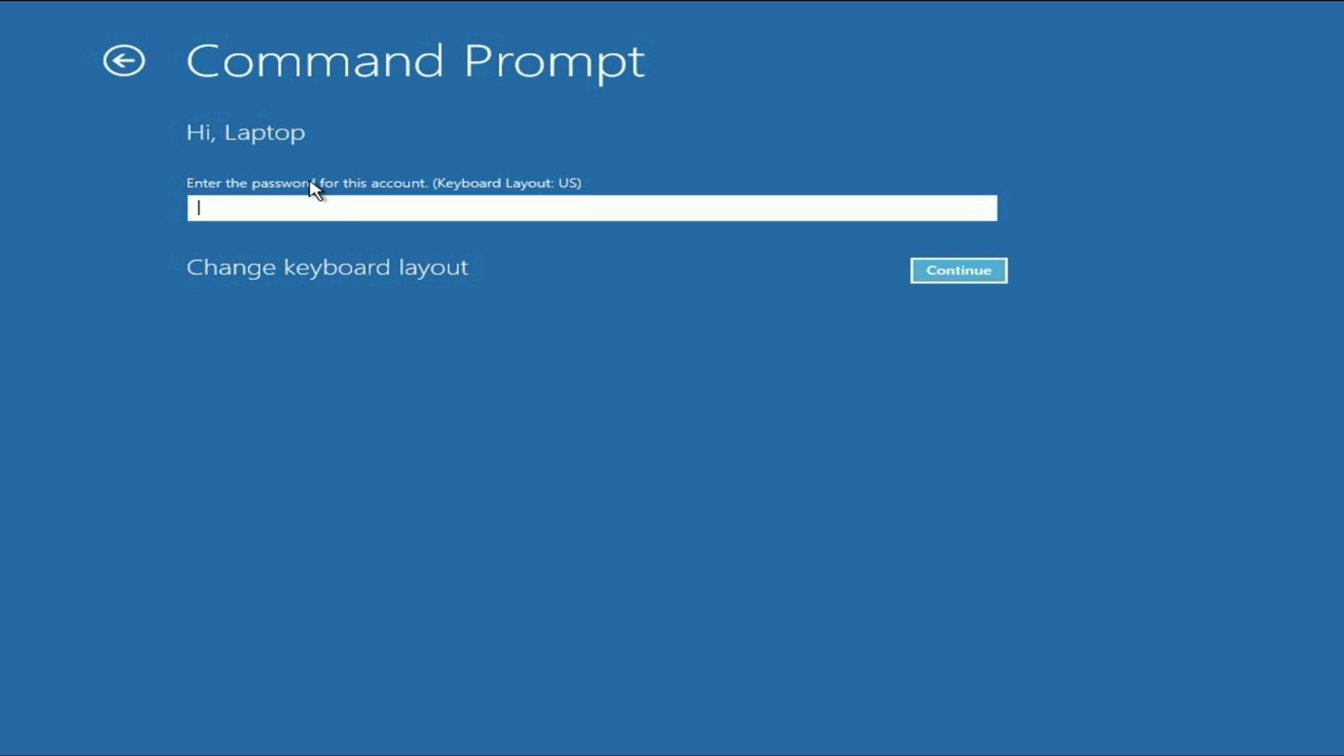
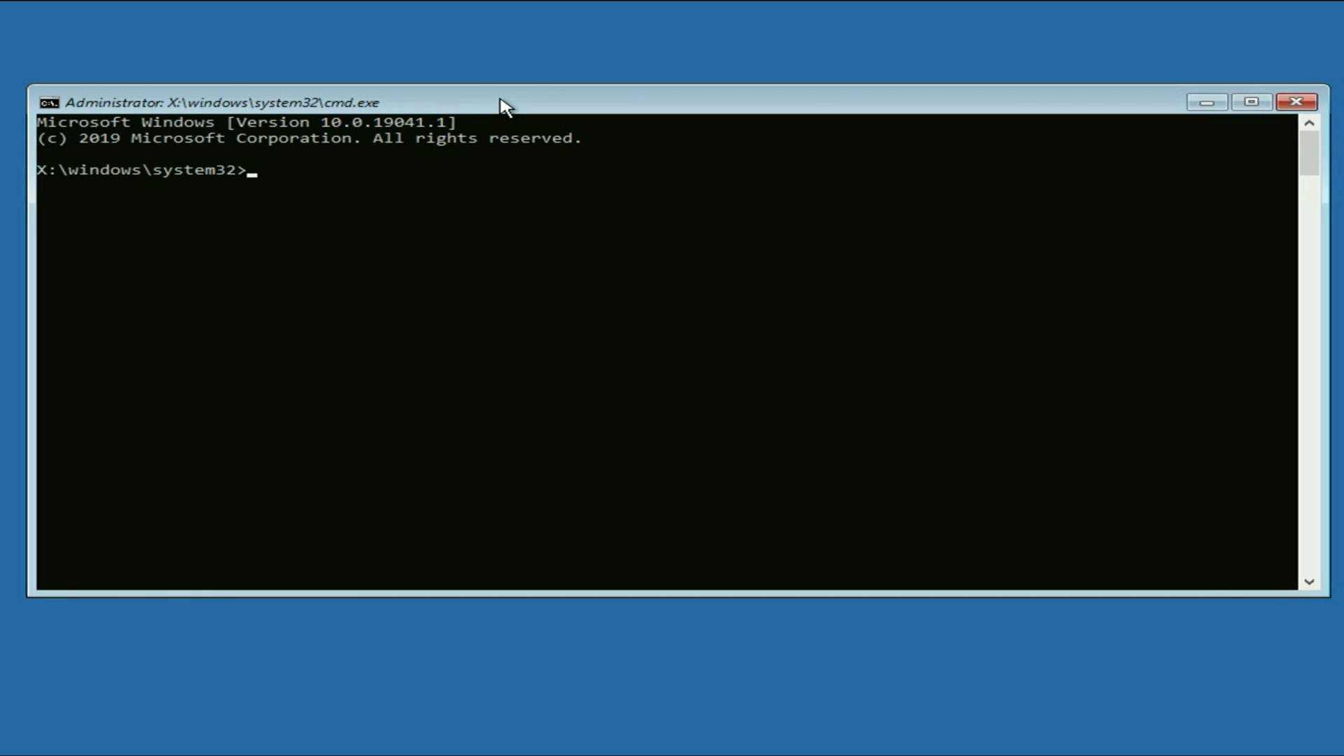
- Type the regedit command at the X:\windows\system32 recovery prompt
text(regedit)
- Launch Registry Editor, nudge its window right, and select HKEY_LOCAL_MACHINE in the tree
key(Return)
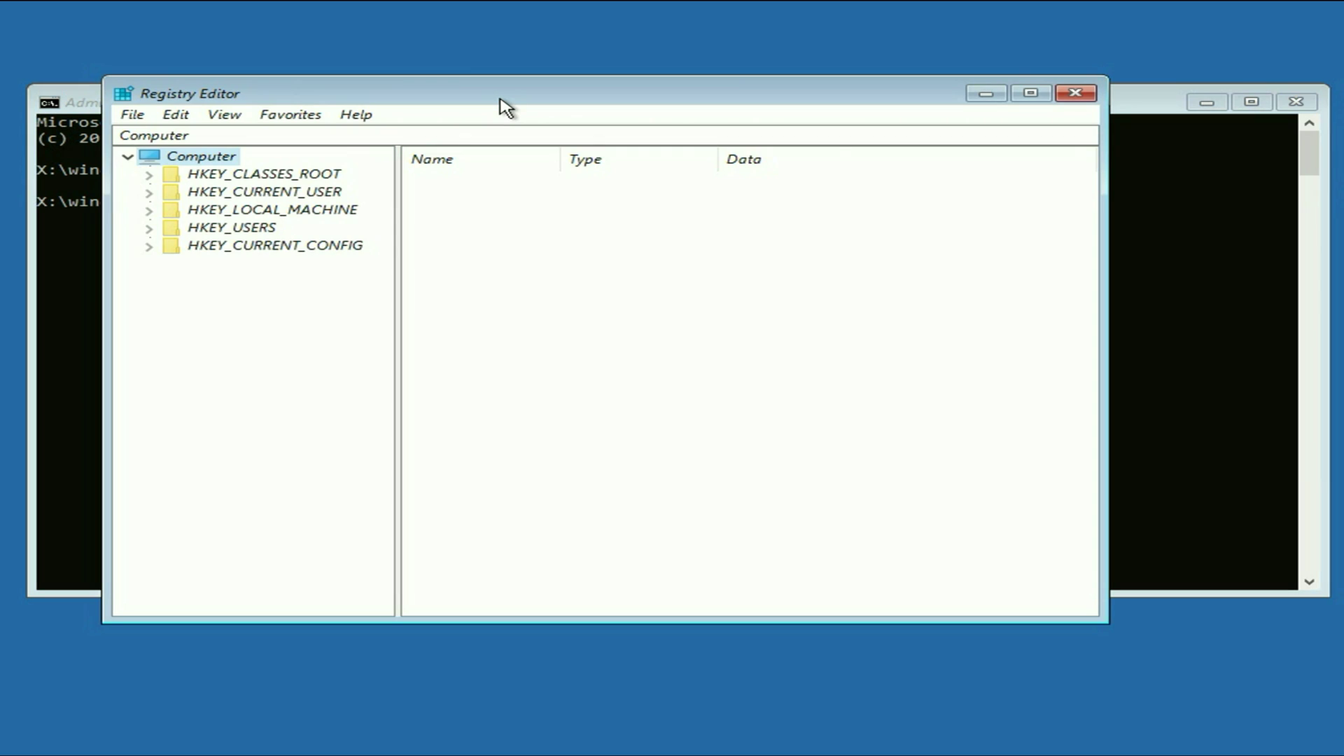
drag(500, 100, 551, 105)
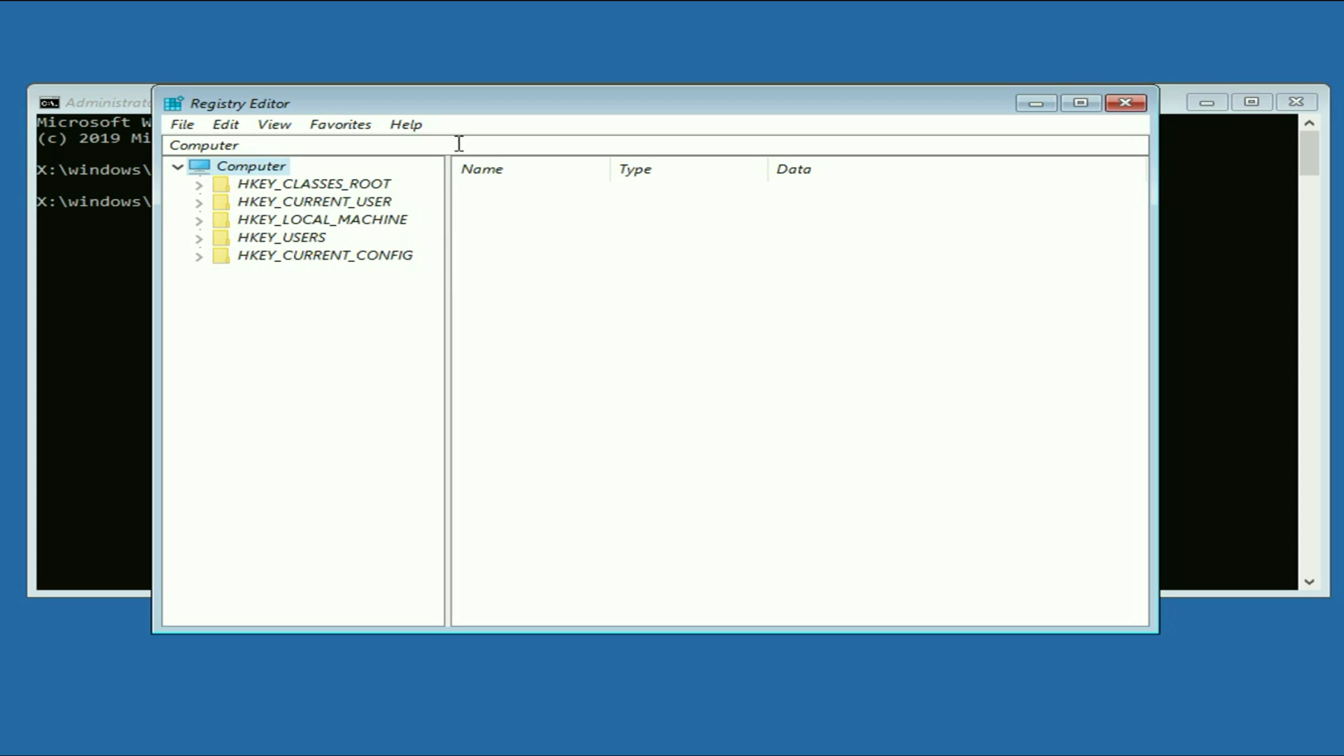
click(283, 226)
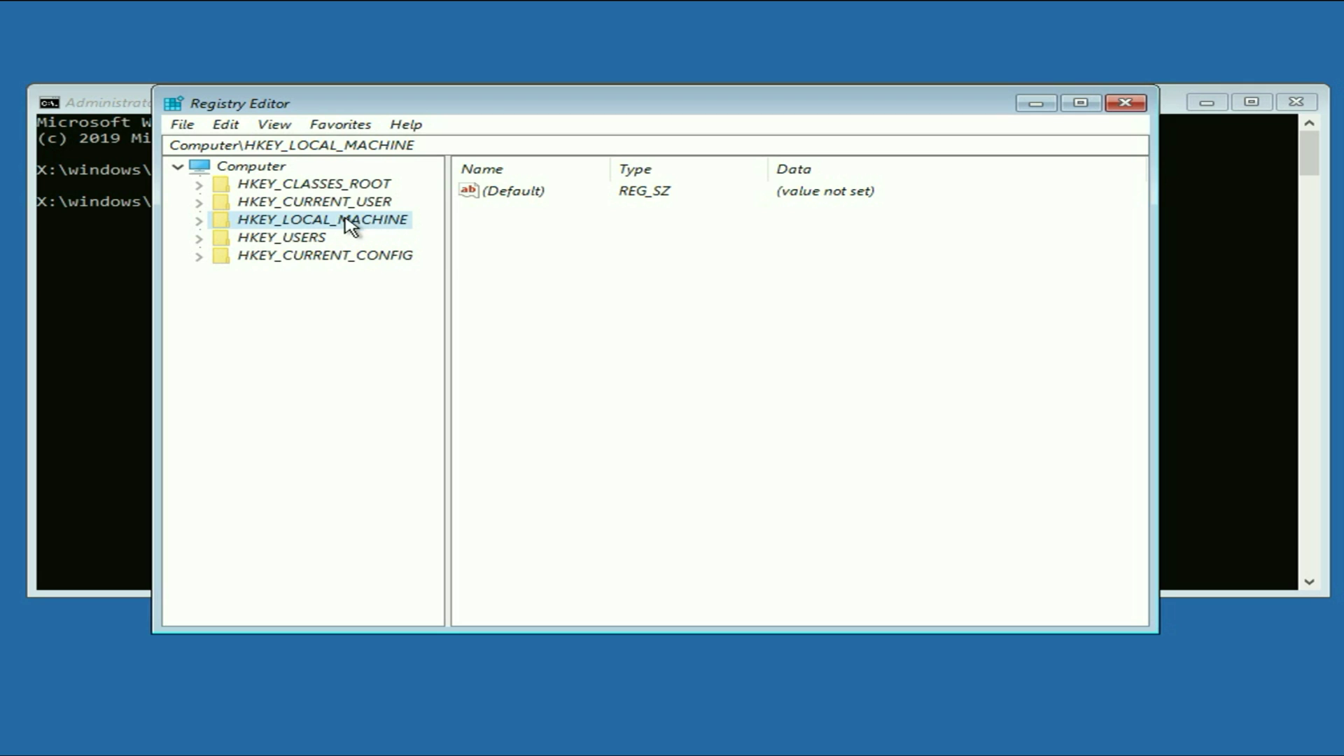
- Start File > Load Hive and browse through This PC into Local Disk (C:)
click(183, 126)
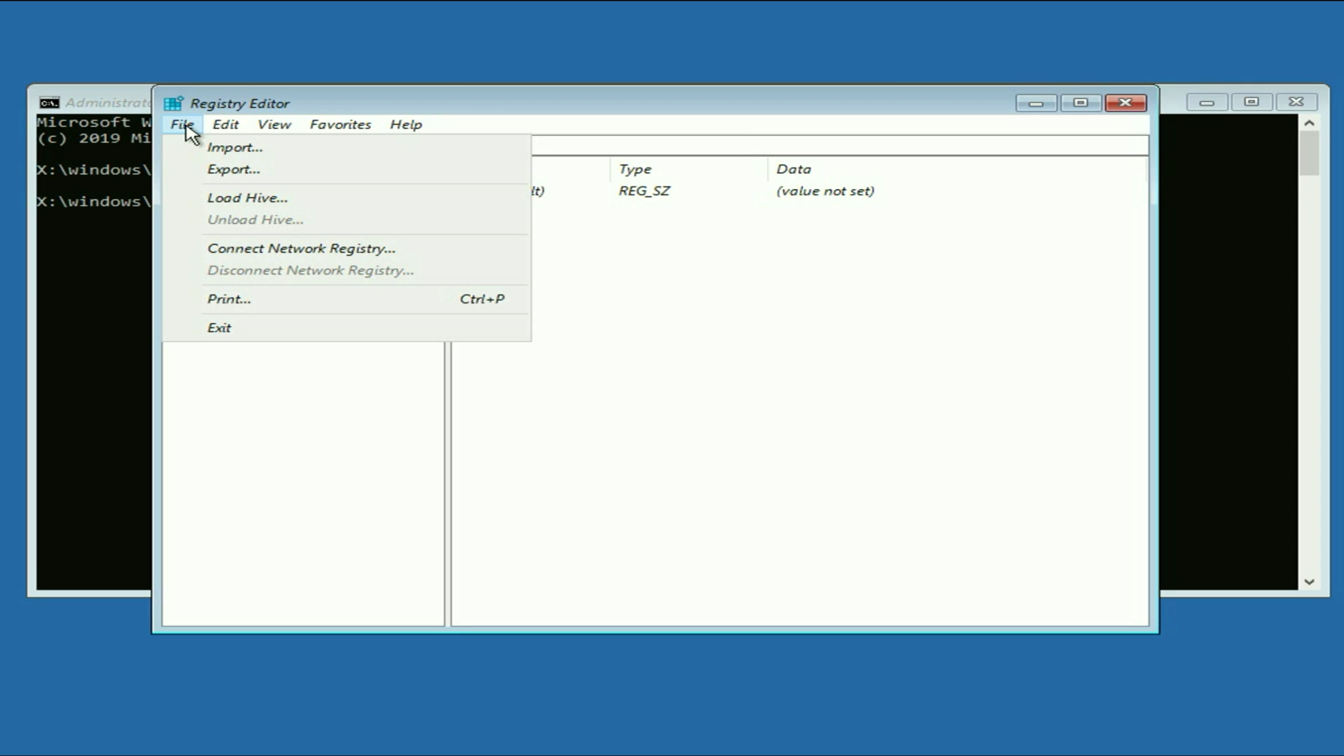
click(259, 202)
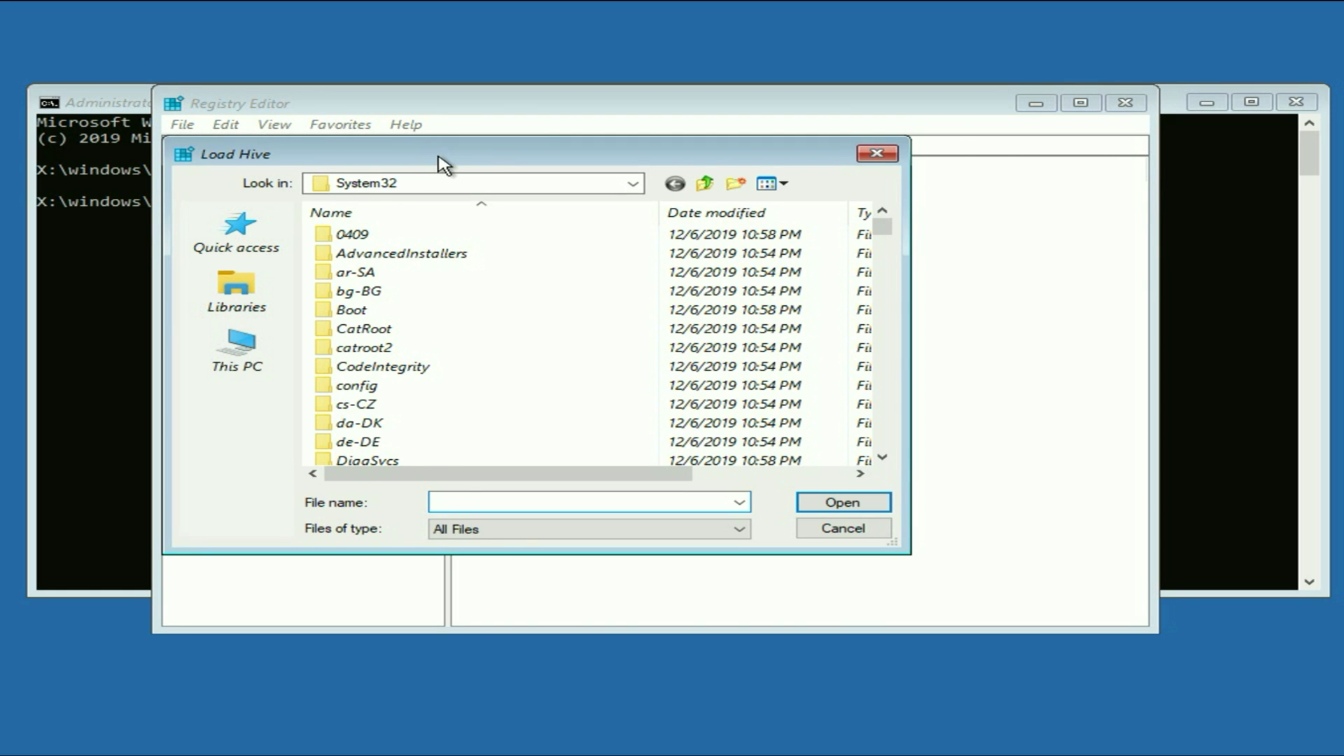
drag(441, 158, 563, 147)
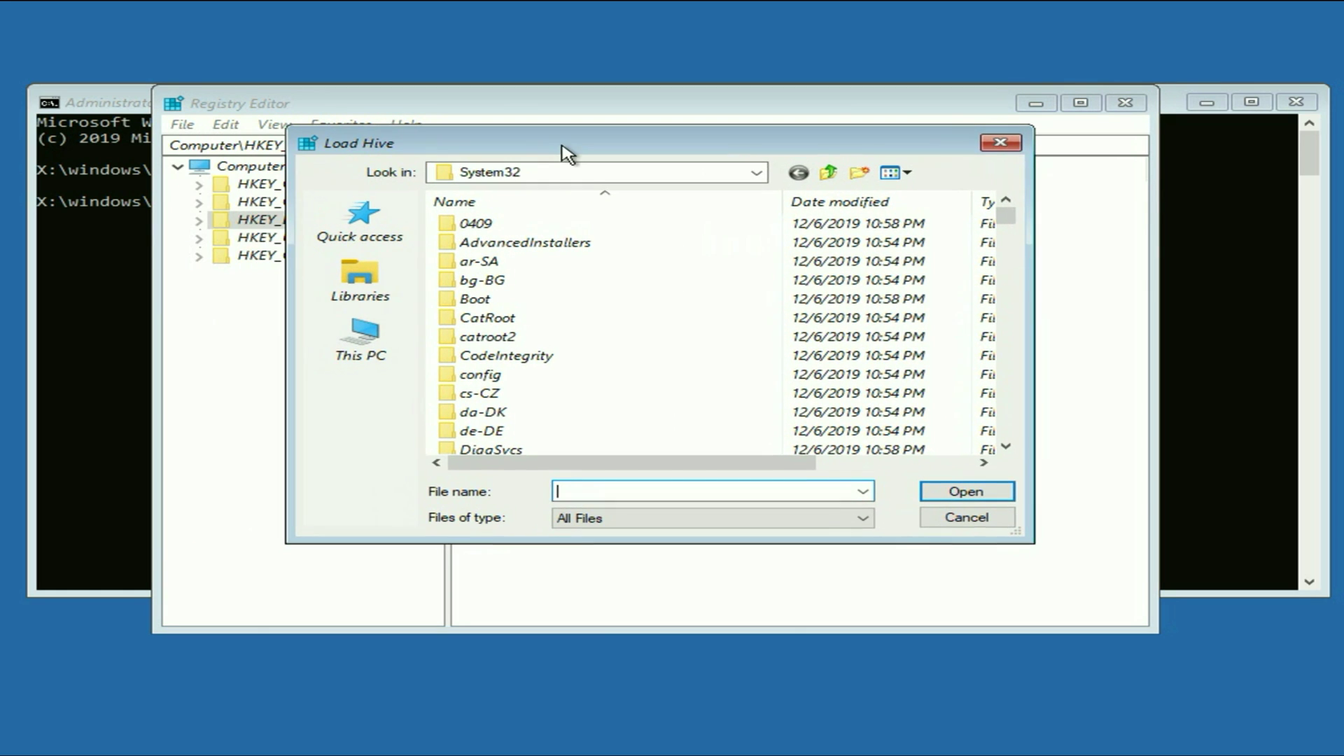
click(364, 362)
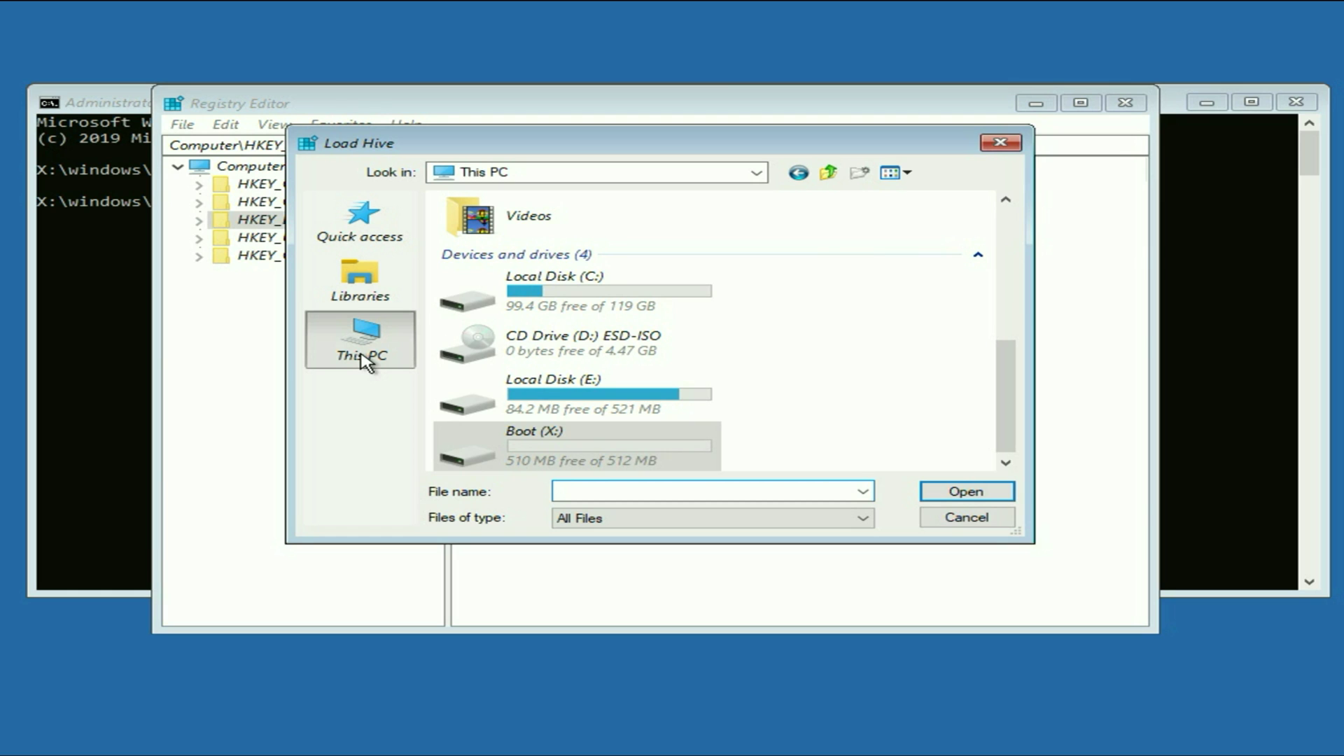
click(542, 299)
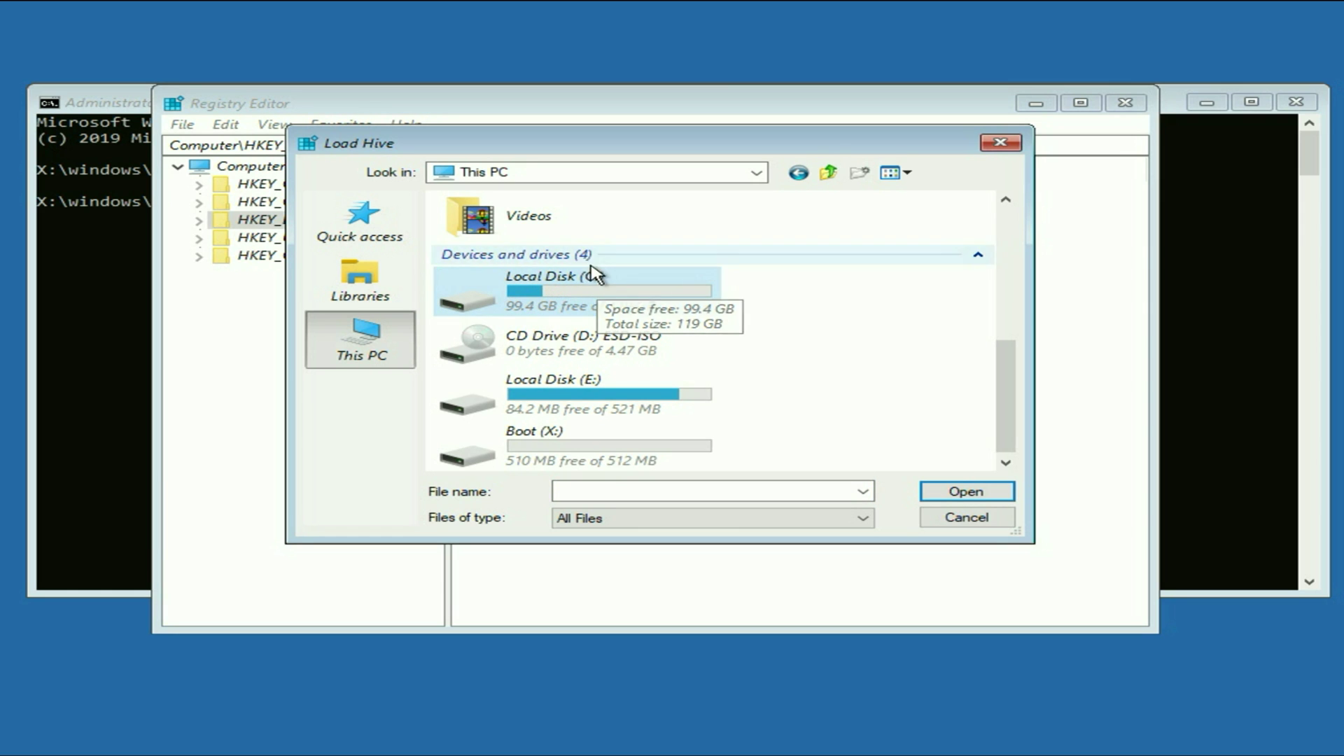
double_click(566, 299)
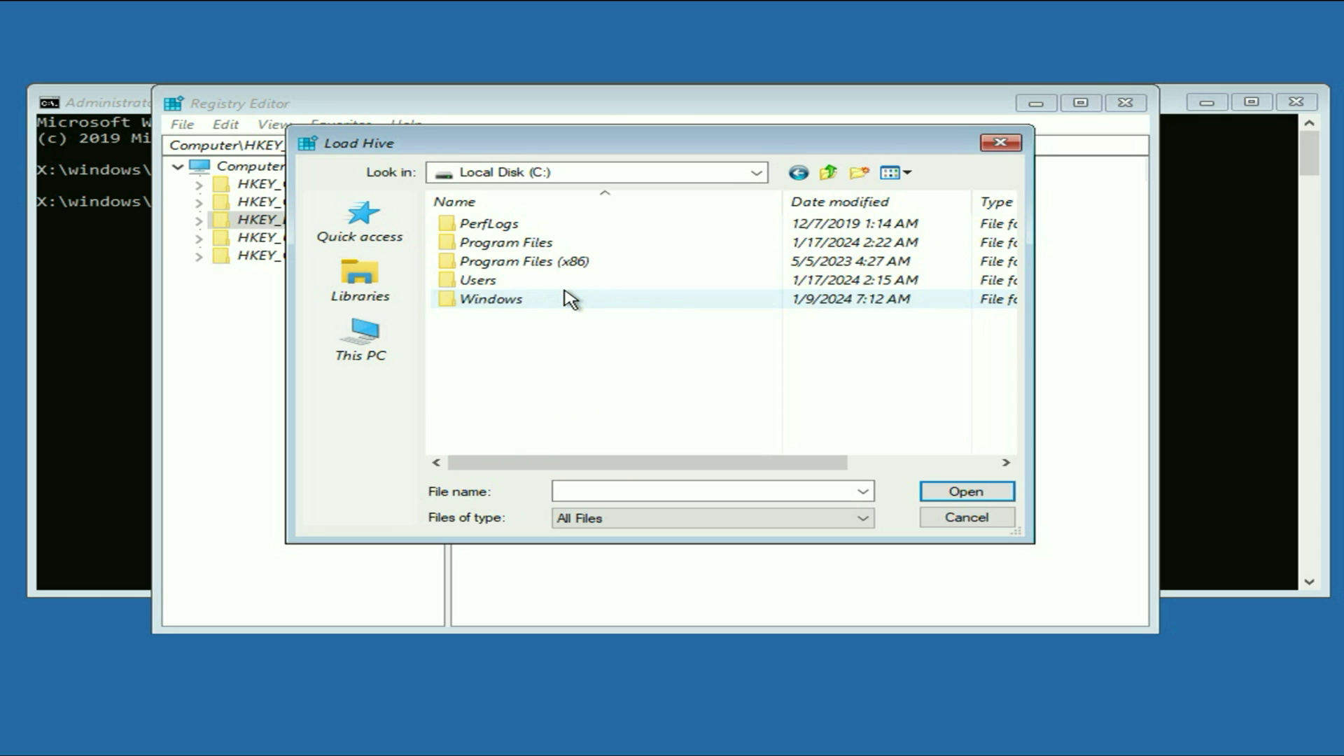
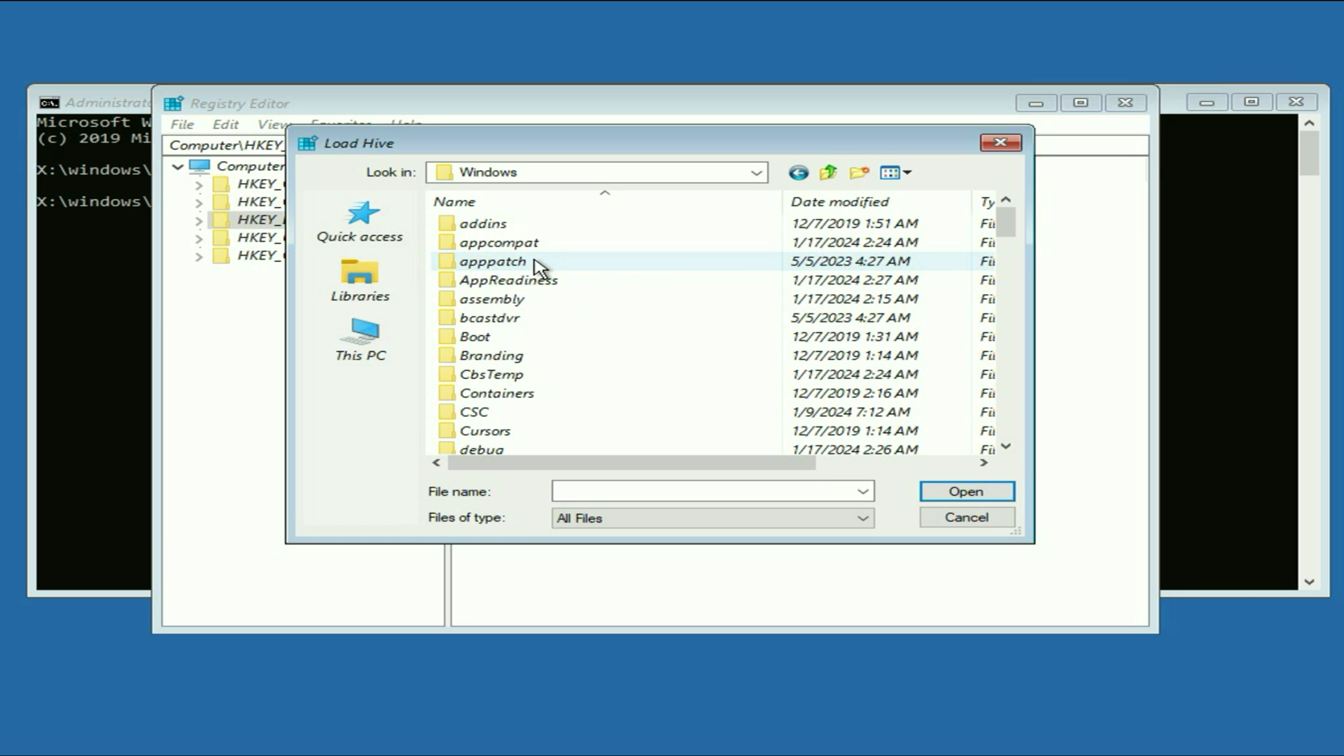
- Scroll down the C:\Windows folder list and select the System32 folder
scroll(539, 268, down, 7)
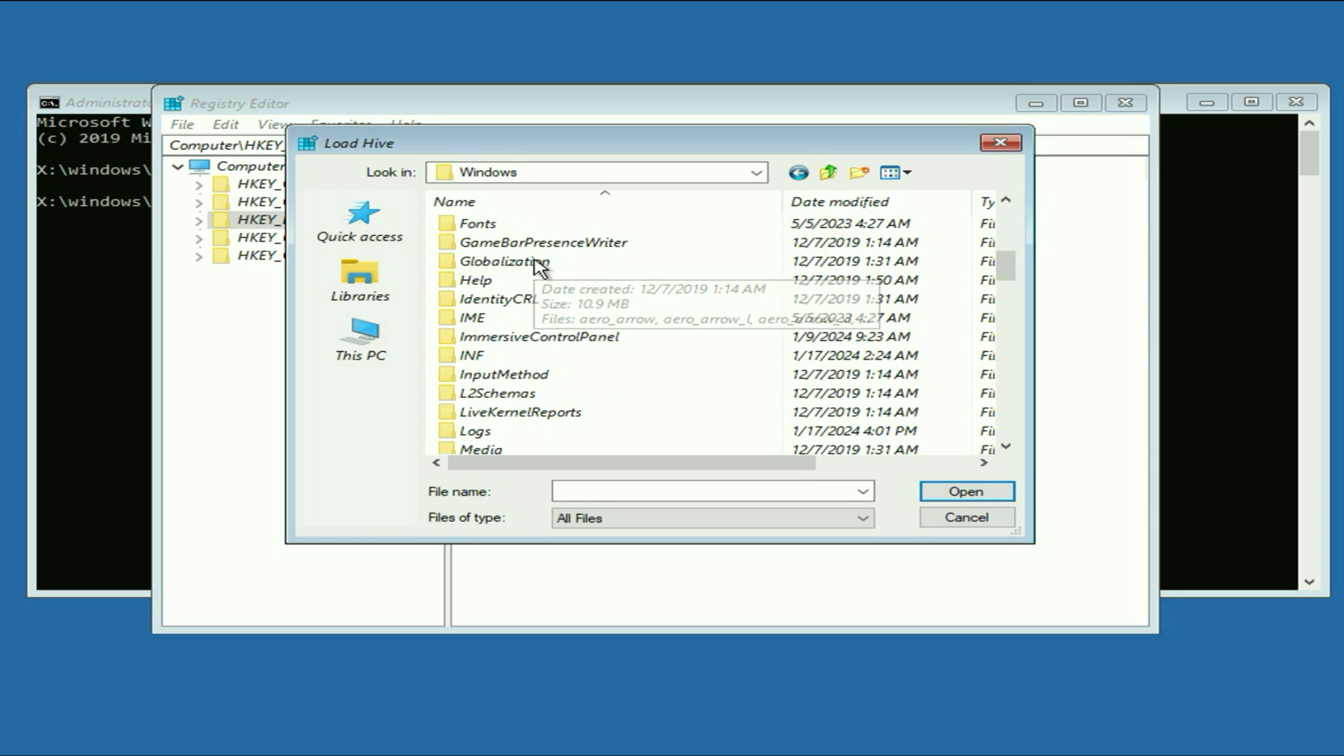
scroll(535, 288, down, 12)
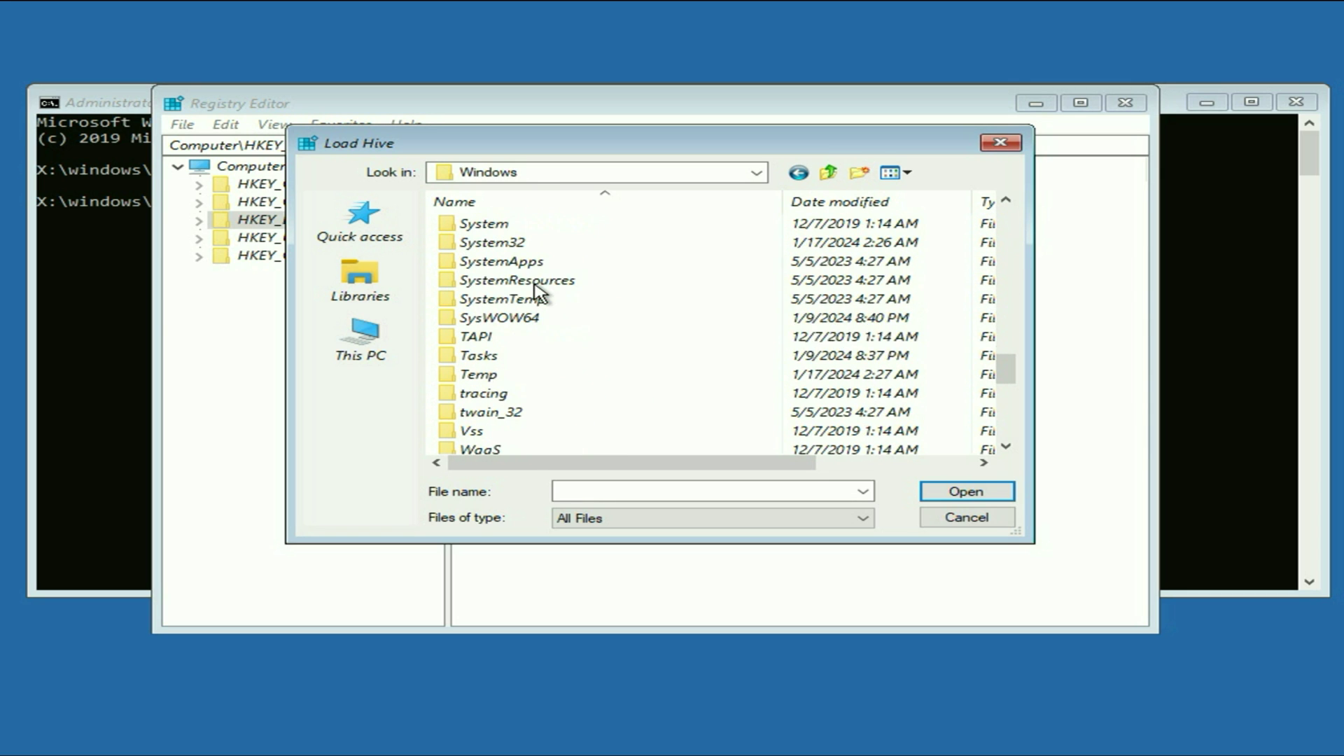
click(525, 246)
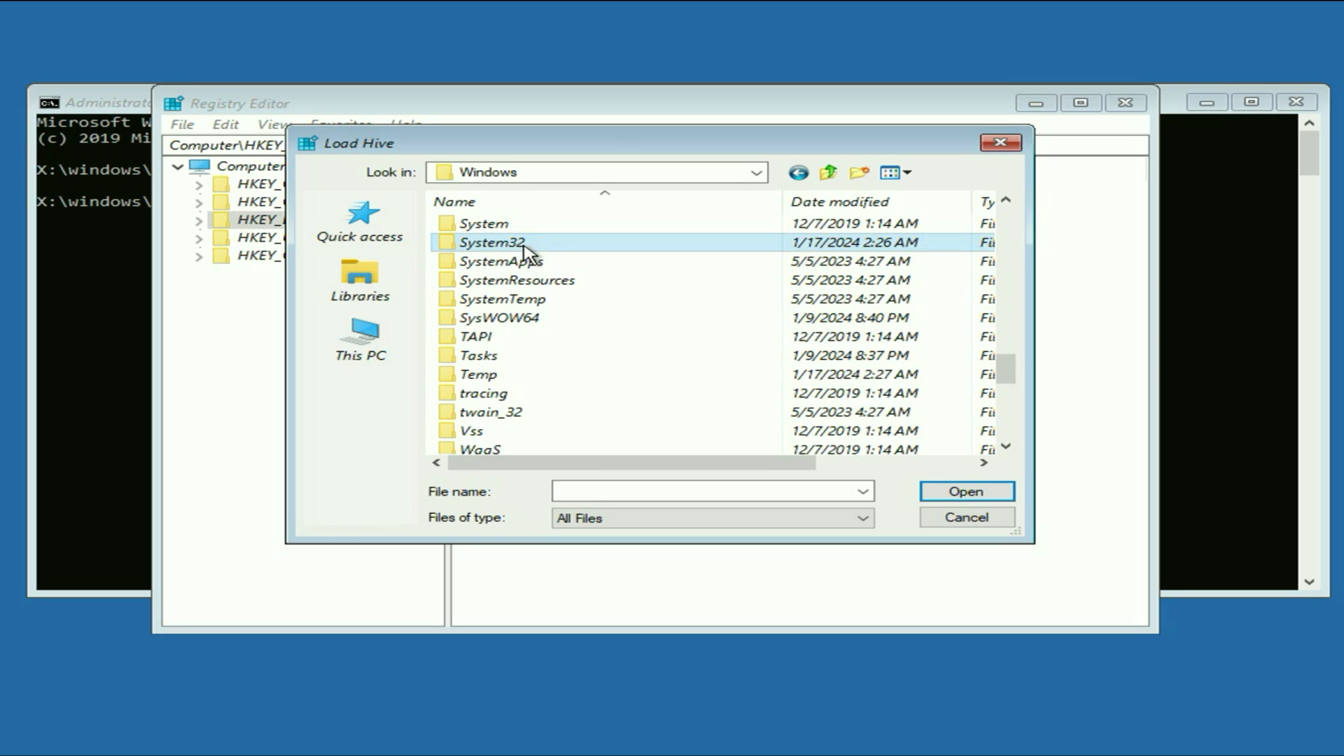
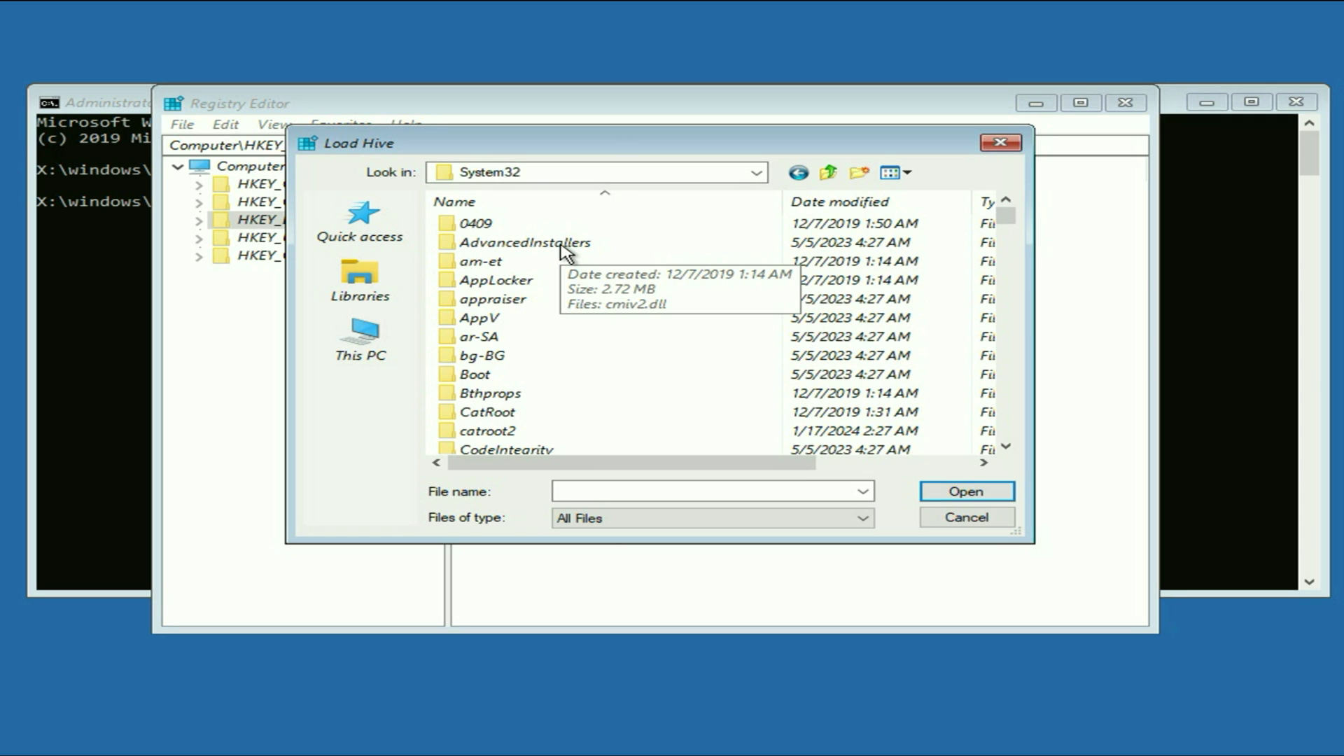
- Scroll the System32 file list in the Load Hive dialog down to the config folder
scroll(580, 310, down, 4)
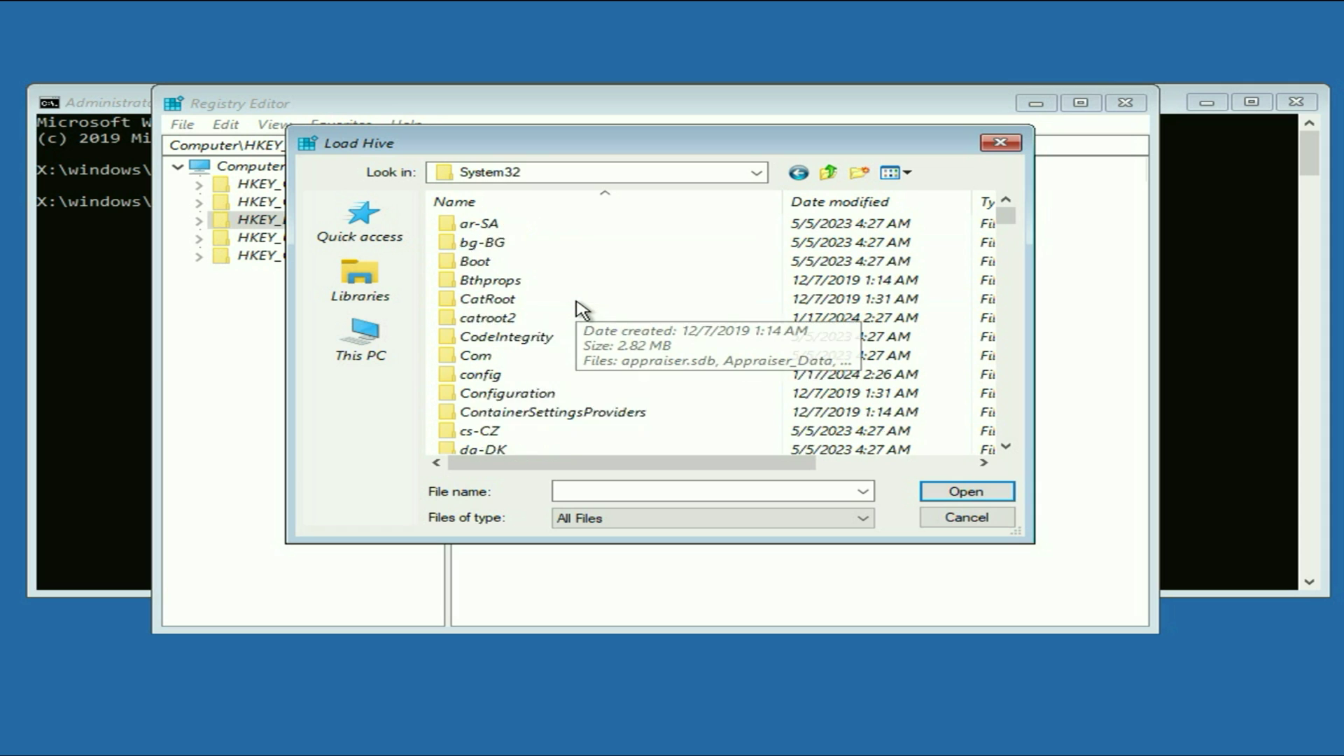
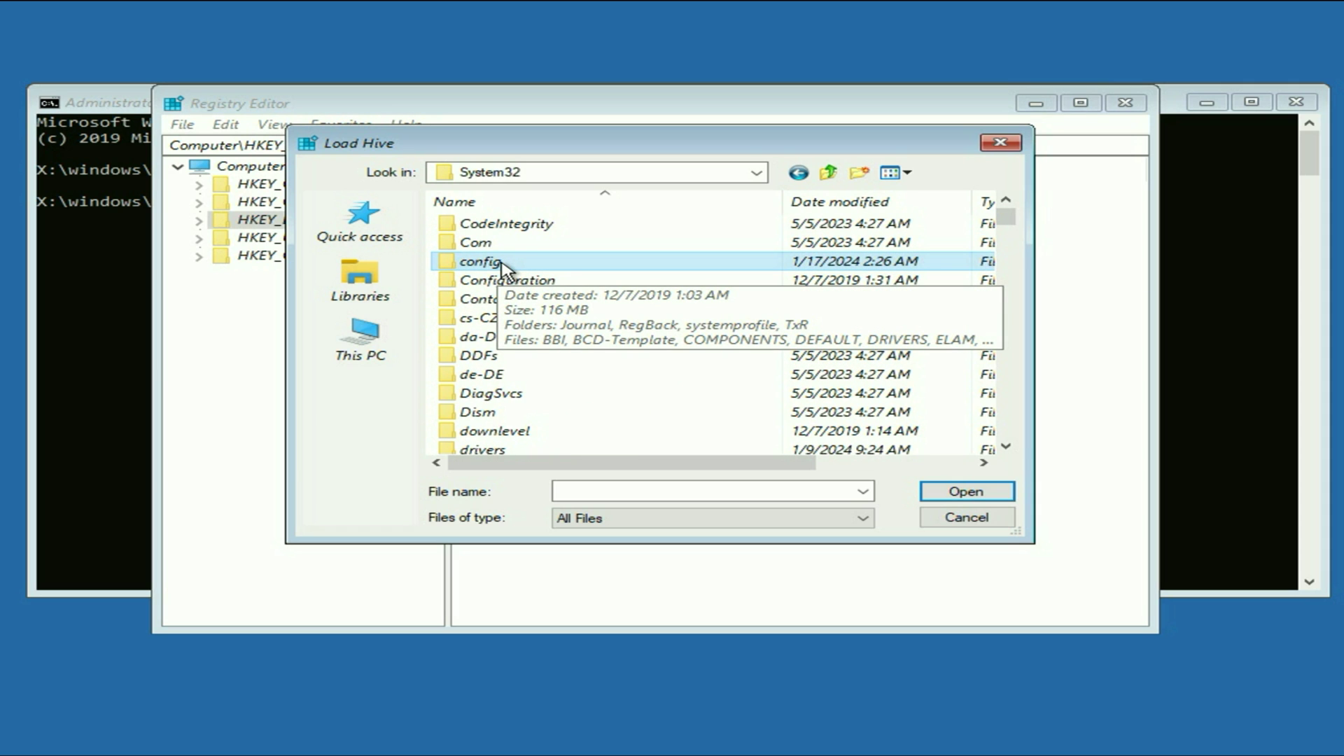
- Open the Windows\System32\config folder and scroll down to the SAM, SECURITY, SOFTWARE and SYSTEM hive files
double_click(504, 265)
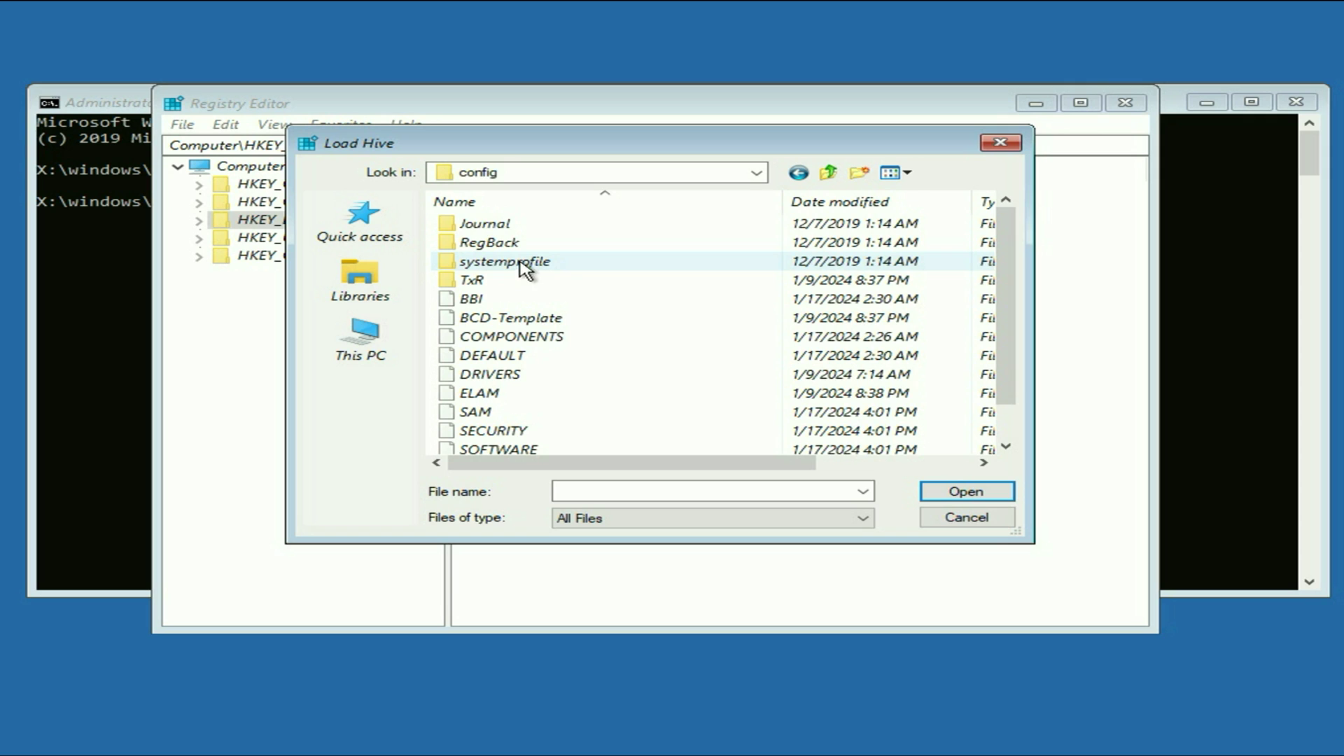
scroll(549, 276, down, 1)
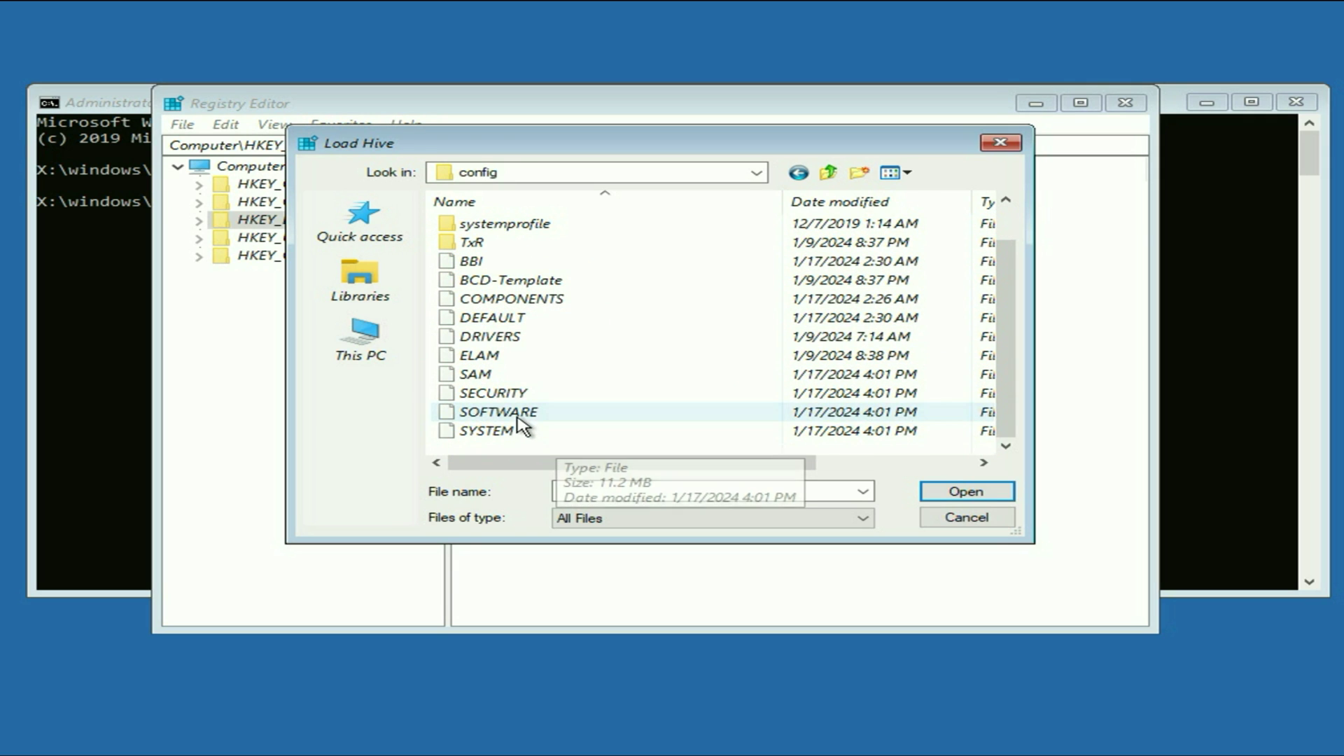
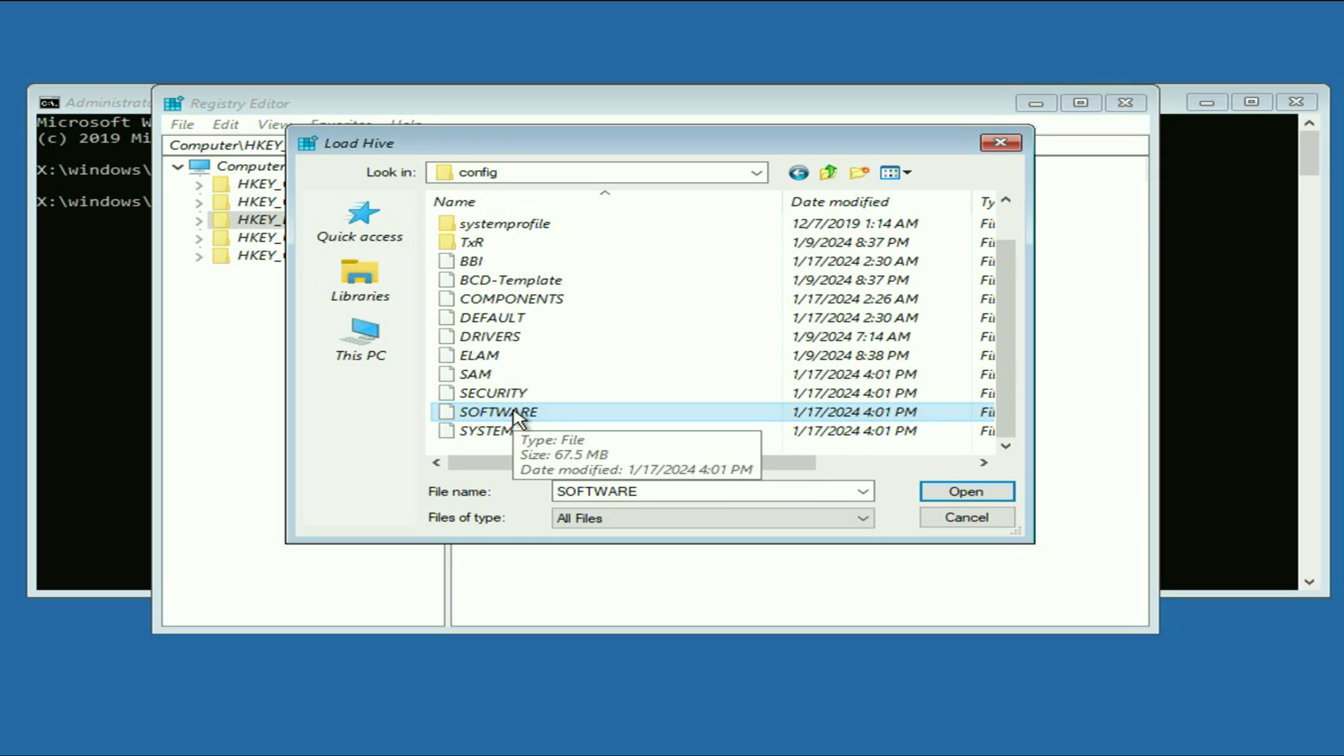
- Select the SOFTWARE hive file in the config folder and open it for loading
click(498, 412)
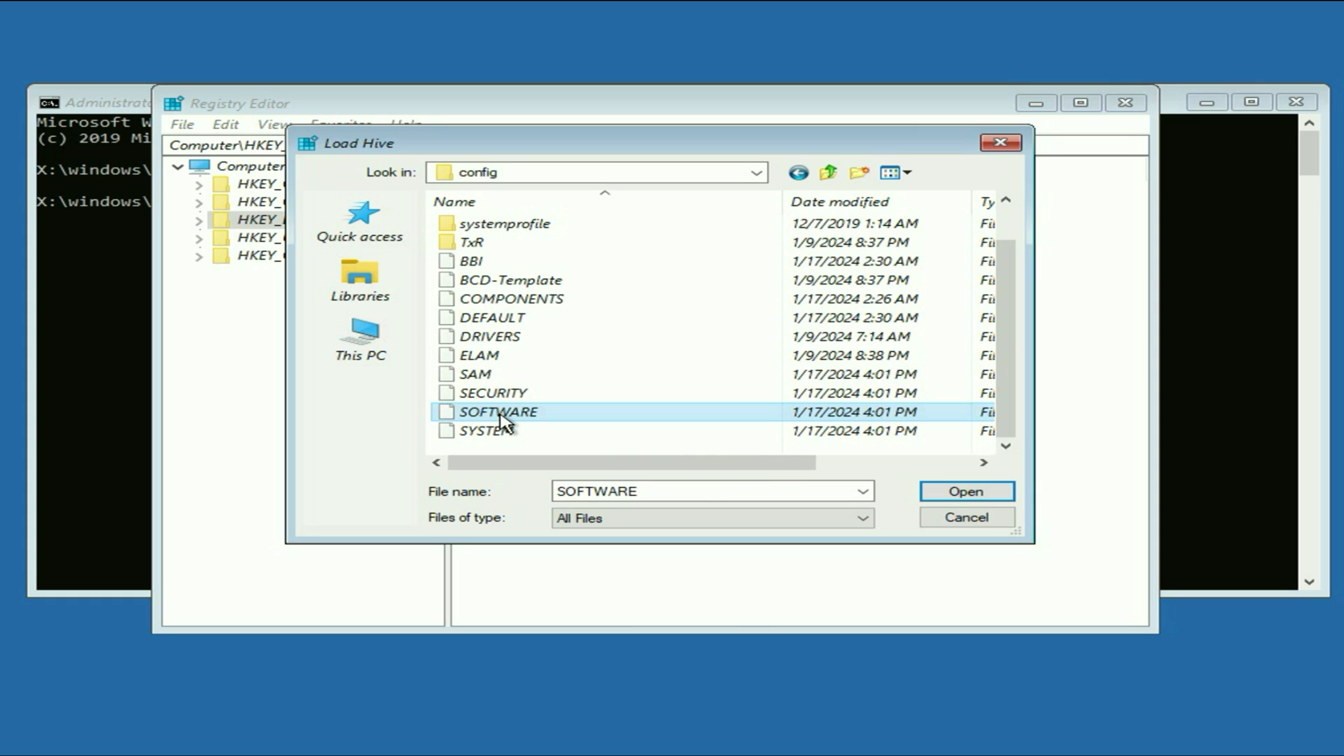
click(954, 495)
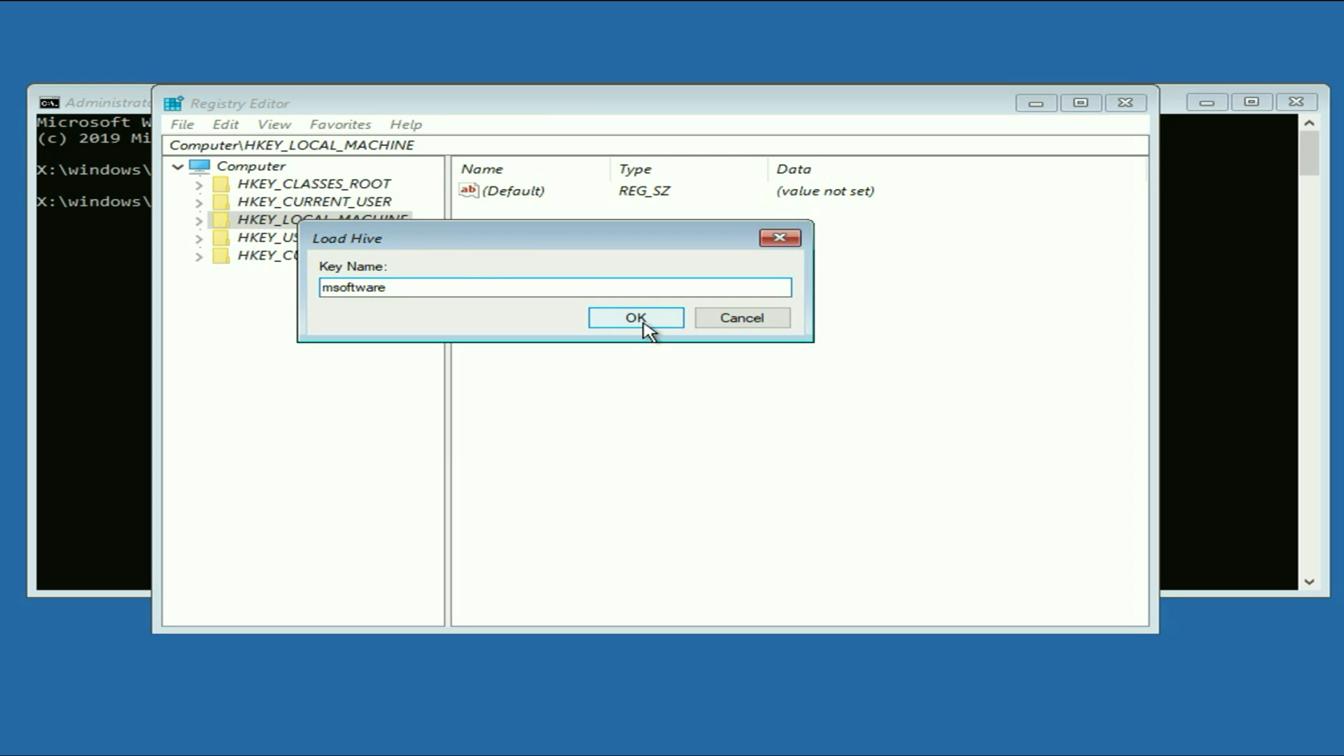
- Confirm the Load Hive prompt with the key name 'msoftware'
click(648, 328)
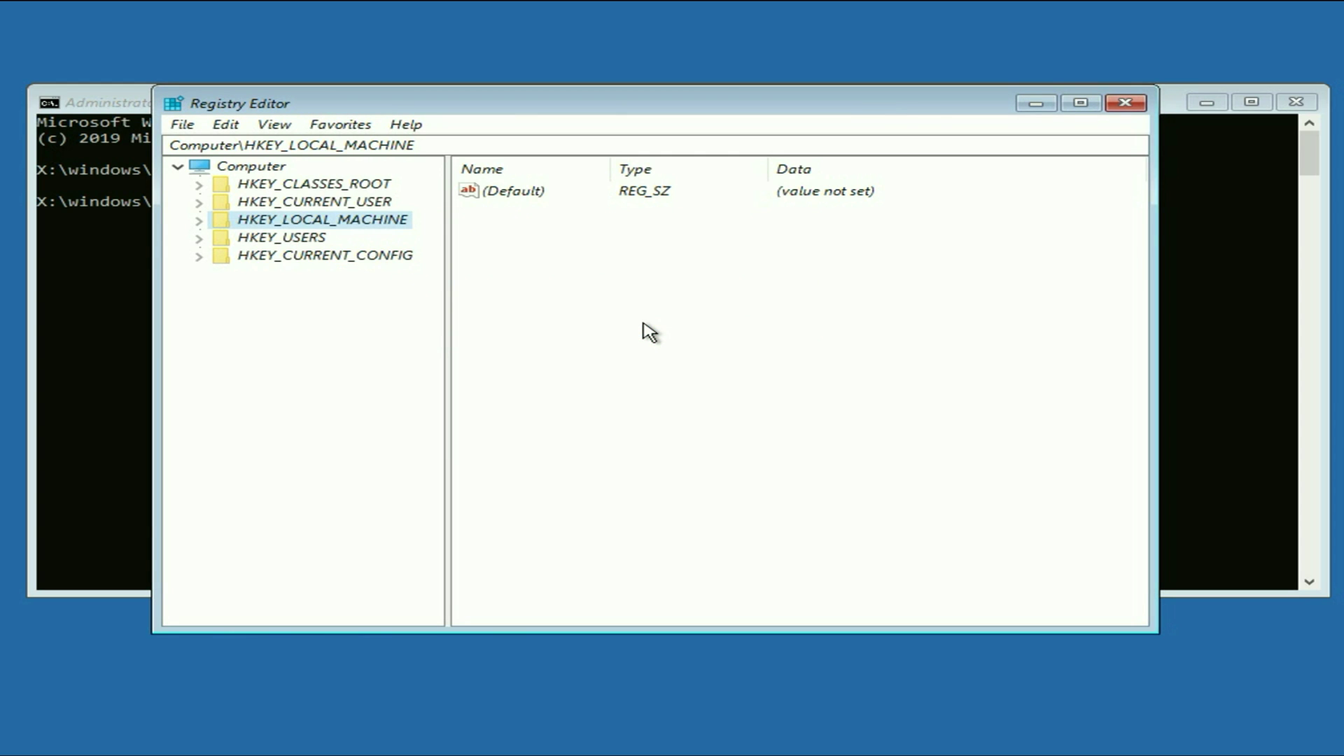
- Expand HKEY_LOCAL_MACHINE to reveal the loaded msoftware key among its subkeys
double_click(312, 221)
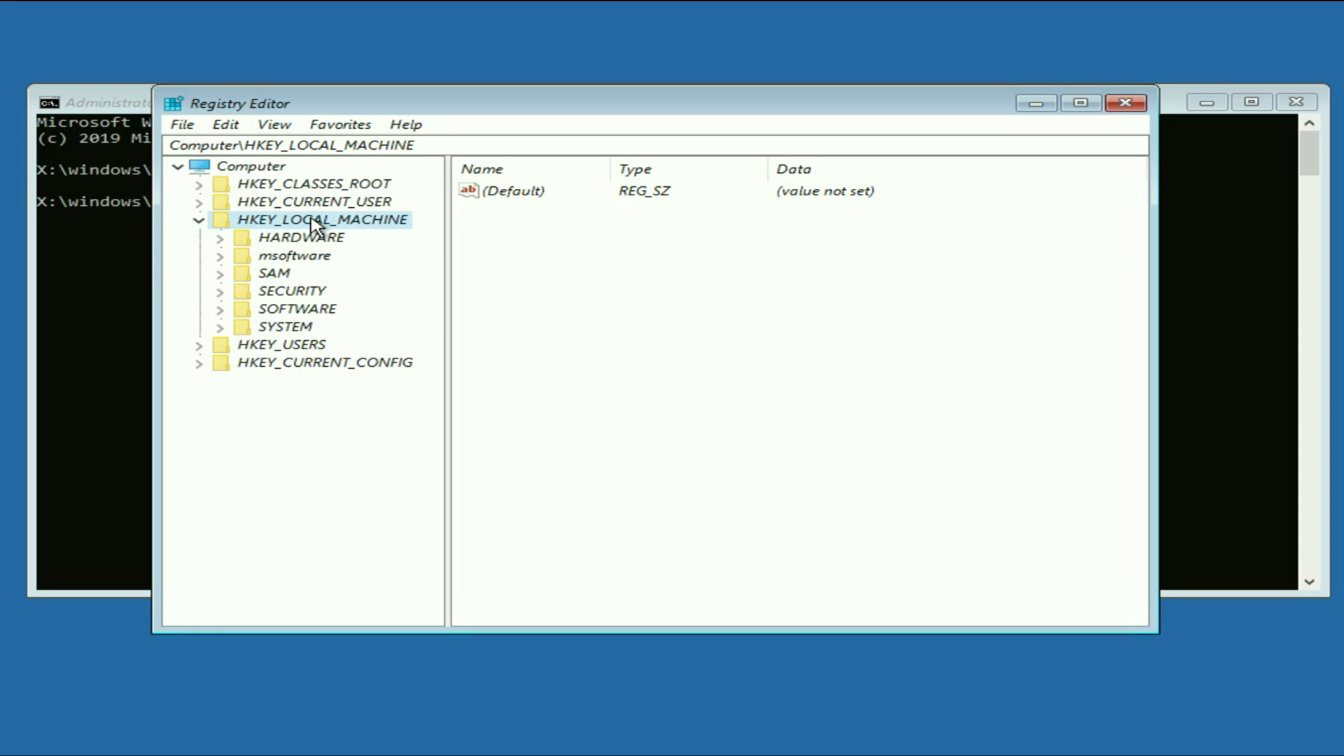
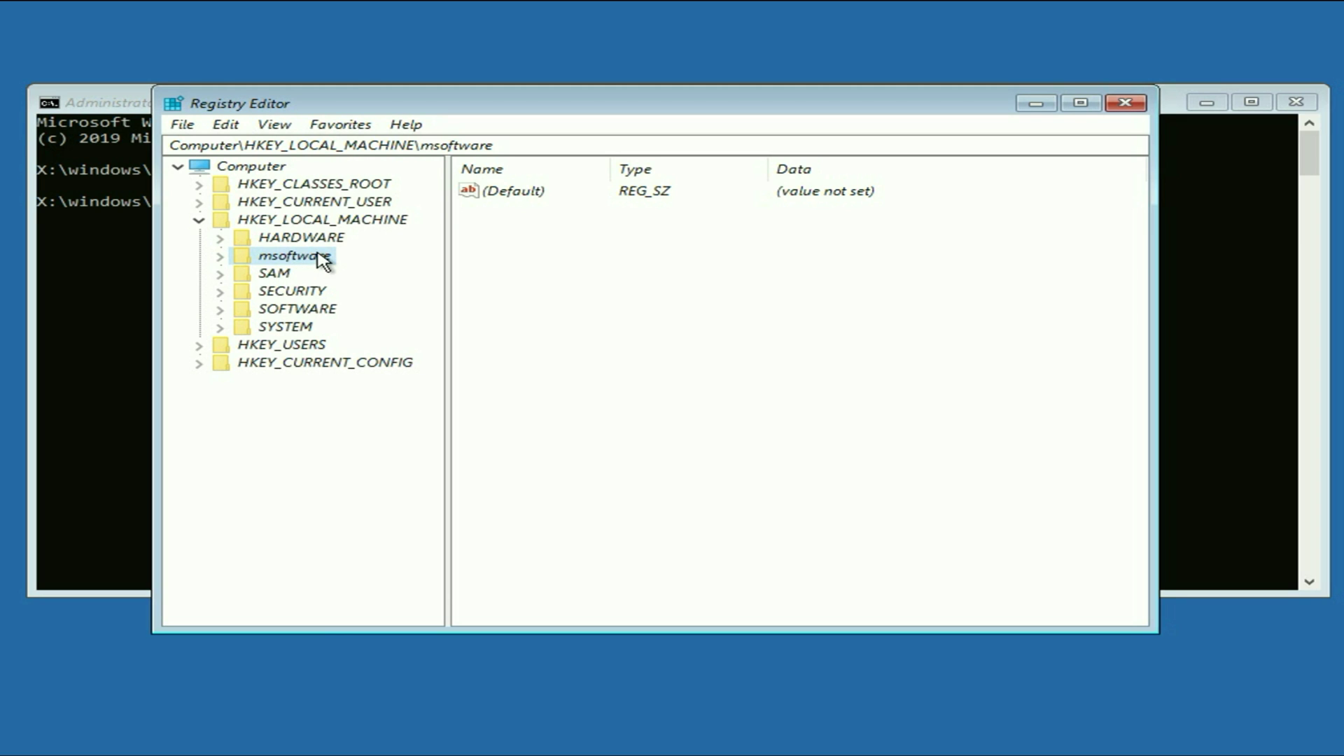
- Expand the msoftware key under HKEY_LOCAL_MACHINE to list its Classes, Microsoft, Policies and Windows subkeys
double_click(310, 257)
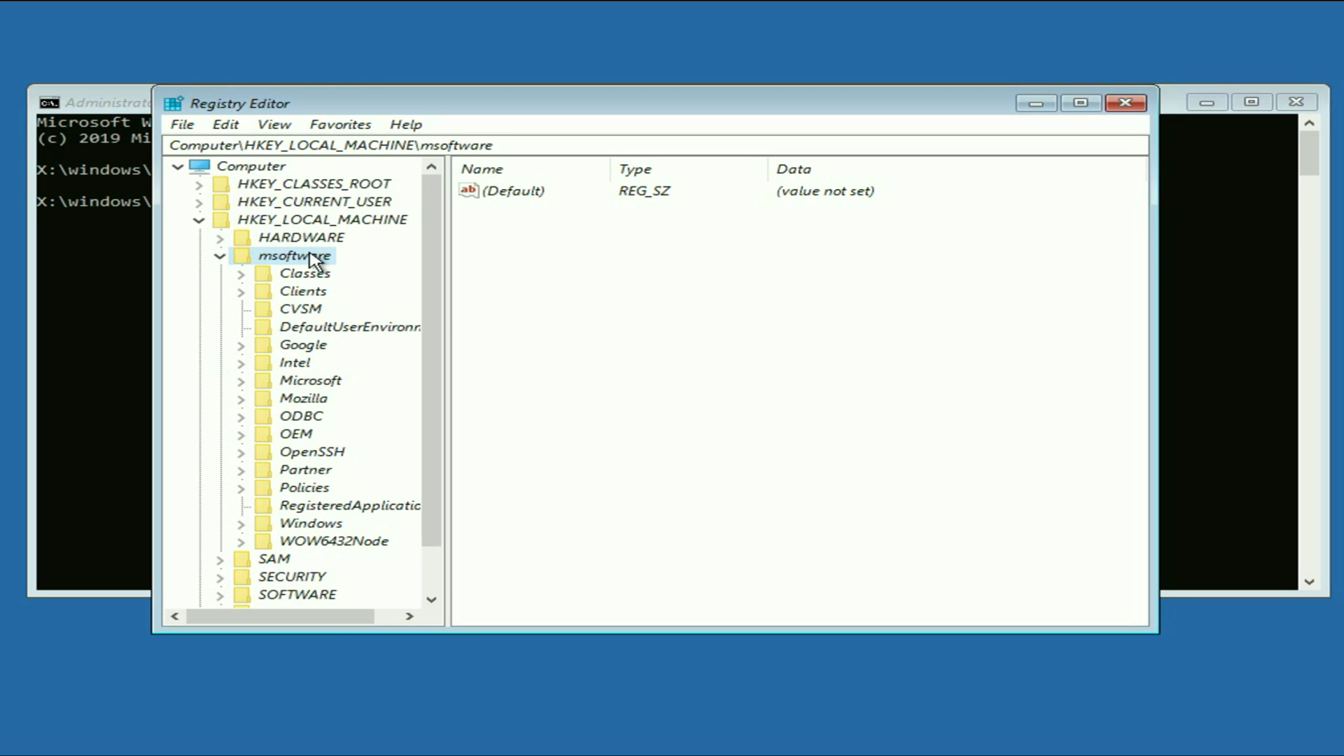
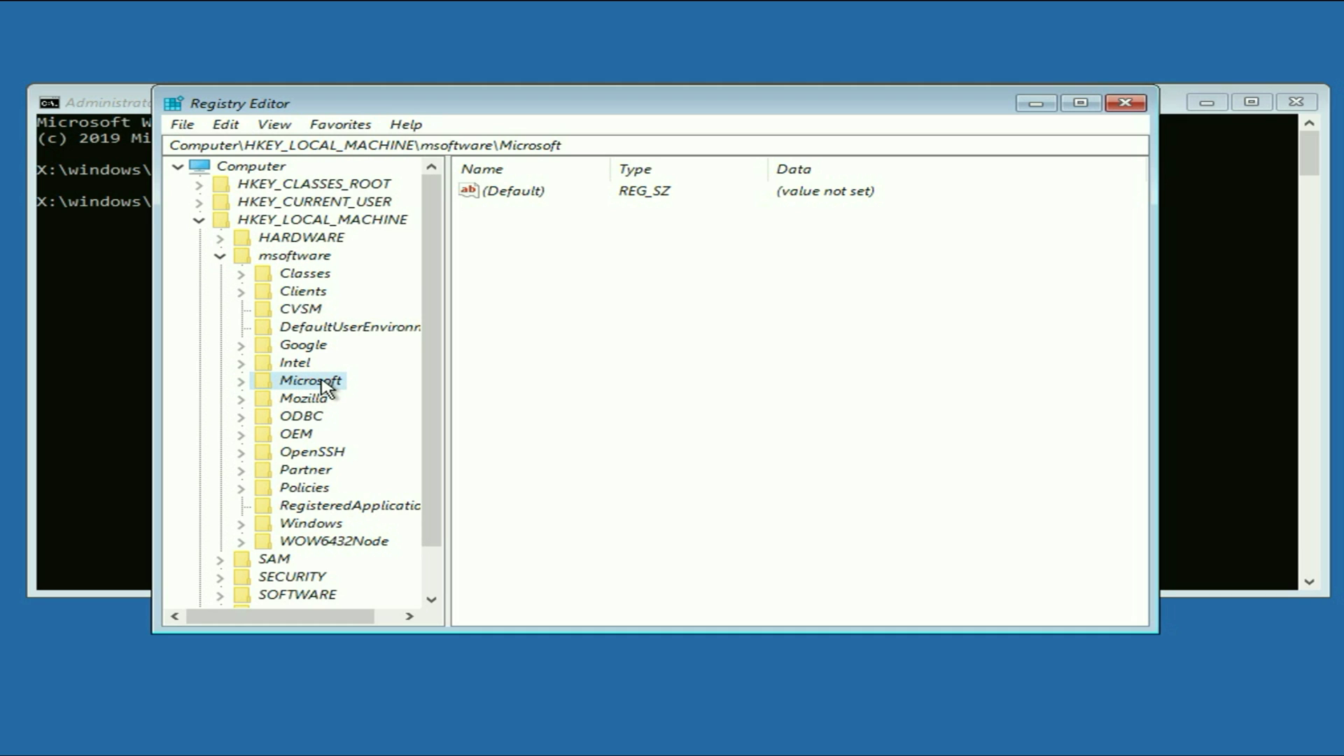
- Expand Microsoft and then Windows NT under HKLM\msoftware to expose the CurrentVersion subkey
double_click(321, 381)
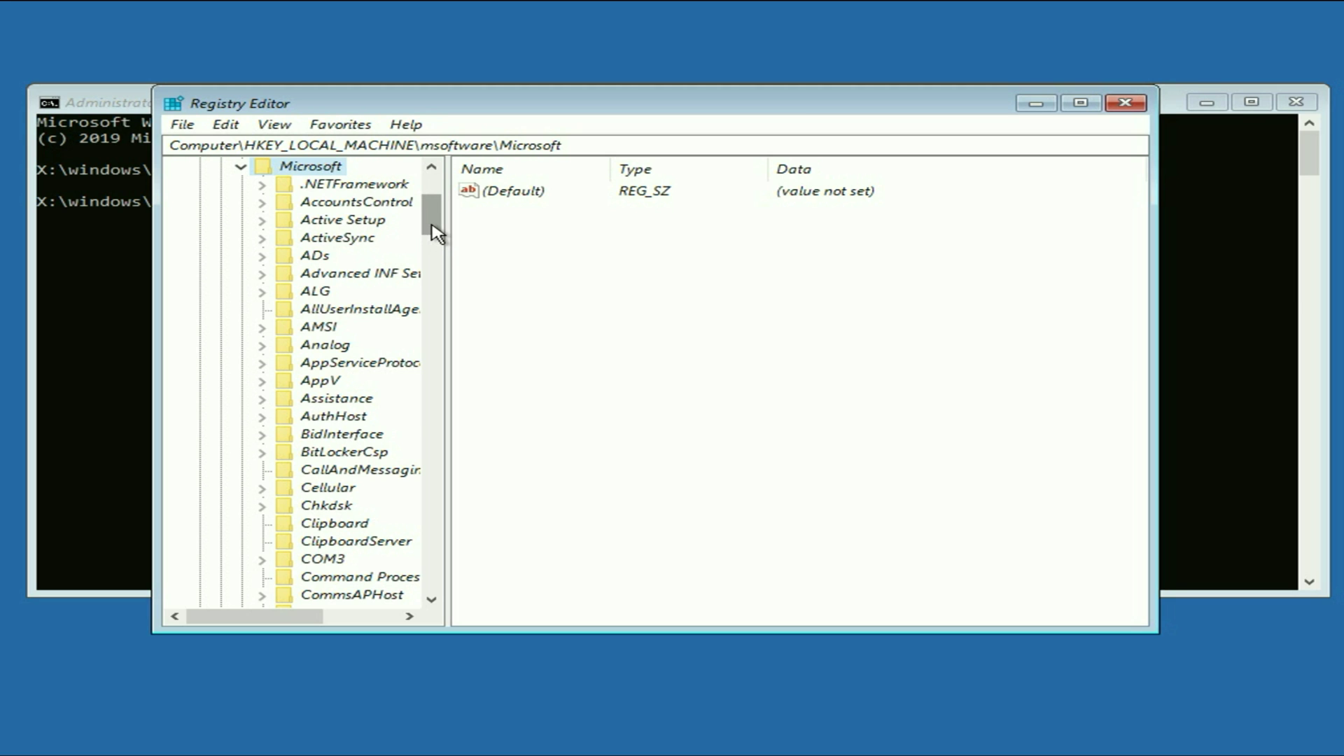
drag(439, 231, 456, 558)
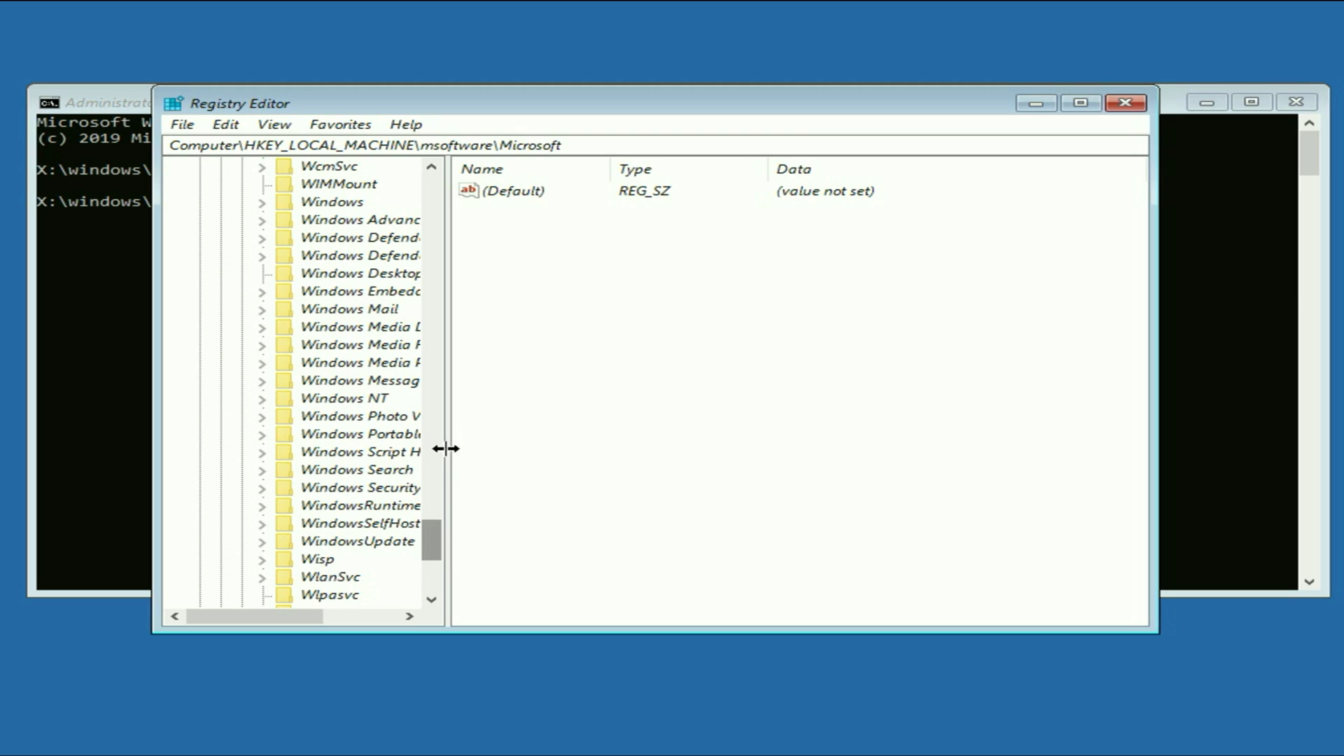
drag(446, 451, 619, 484)
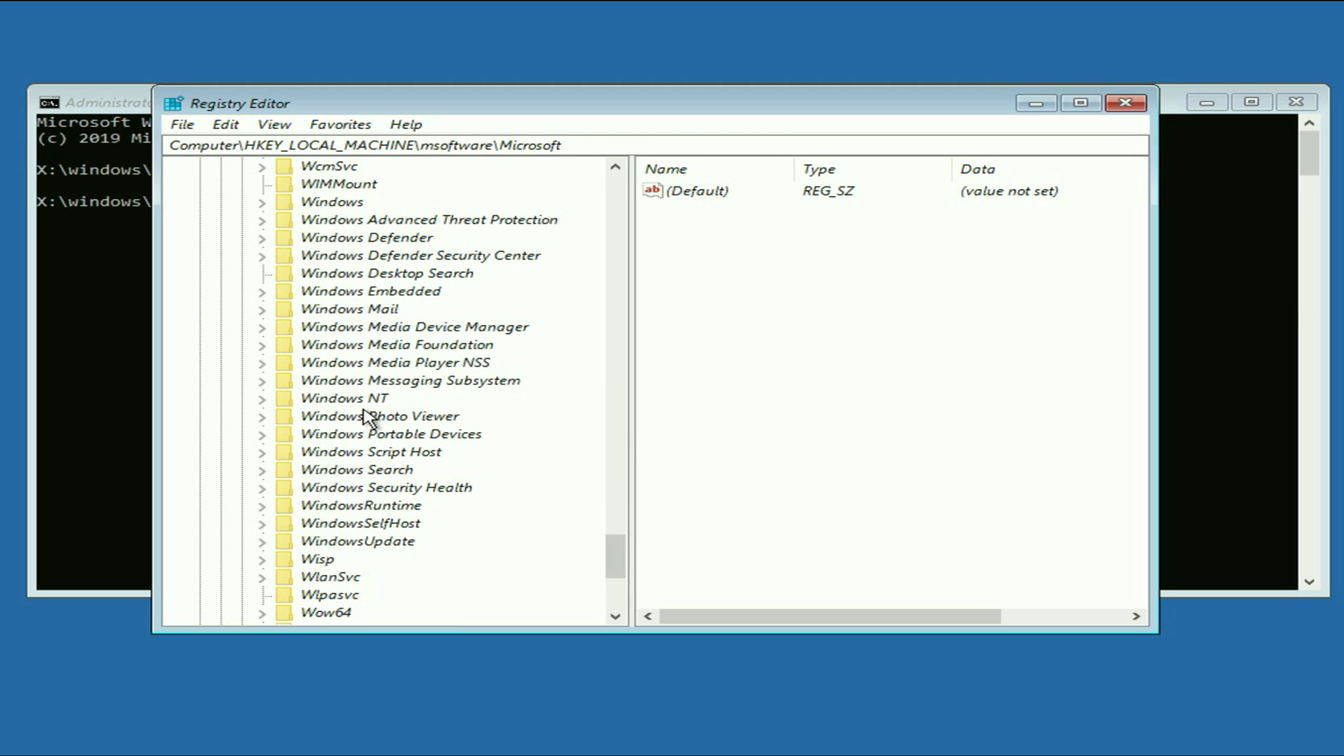
click(370, 399)
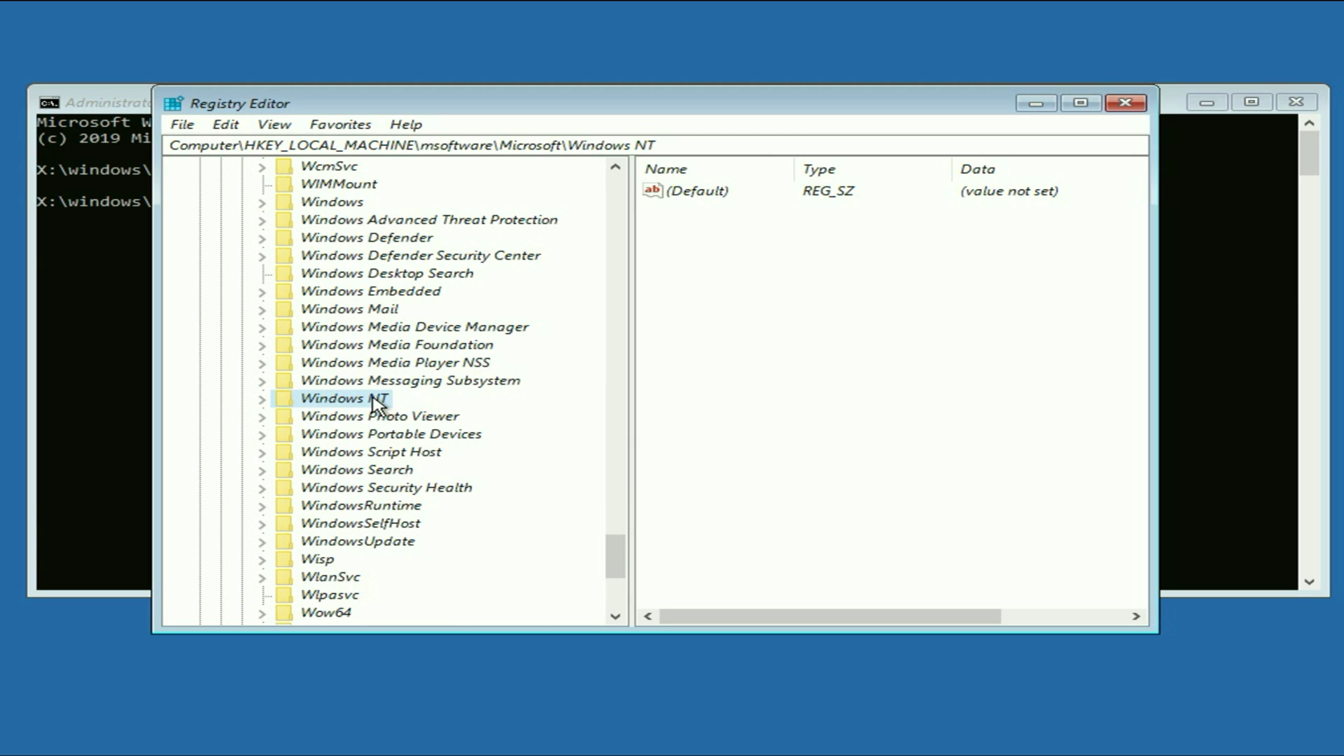
double_click(373, 397)
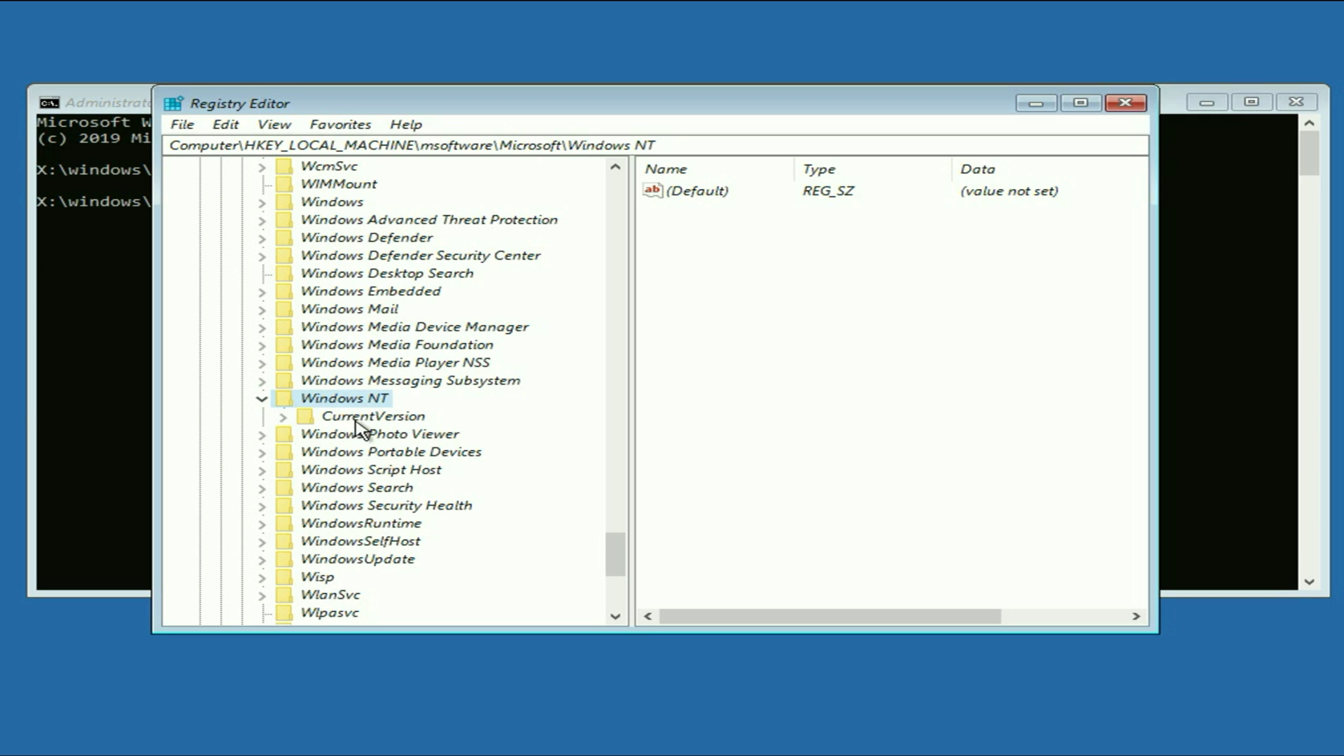
- Expand CurrentVersion and PasswordLess, then select Device to show its build version DWORD of 2
click(352, 418)
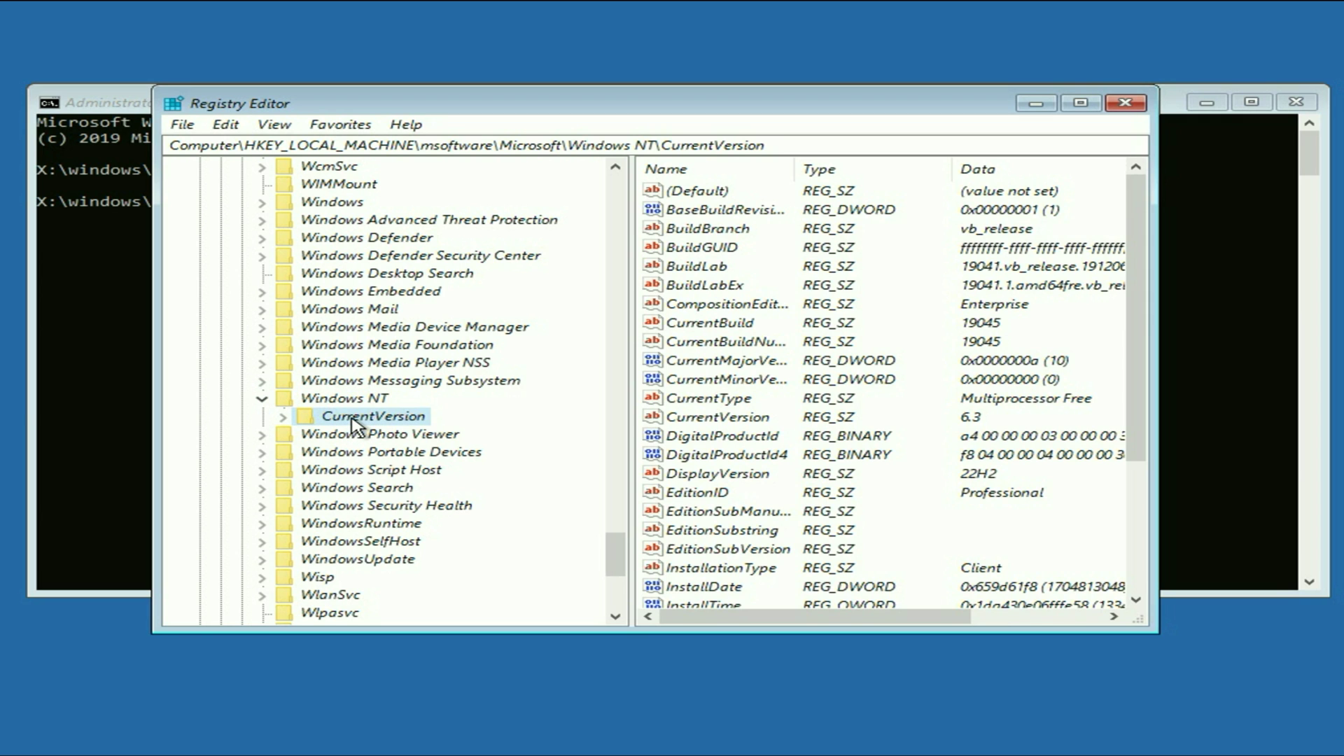
double_click(353, 418)
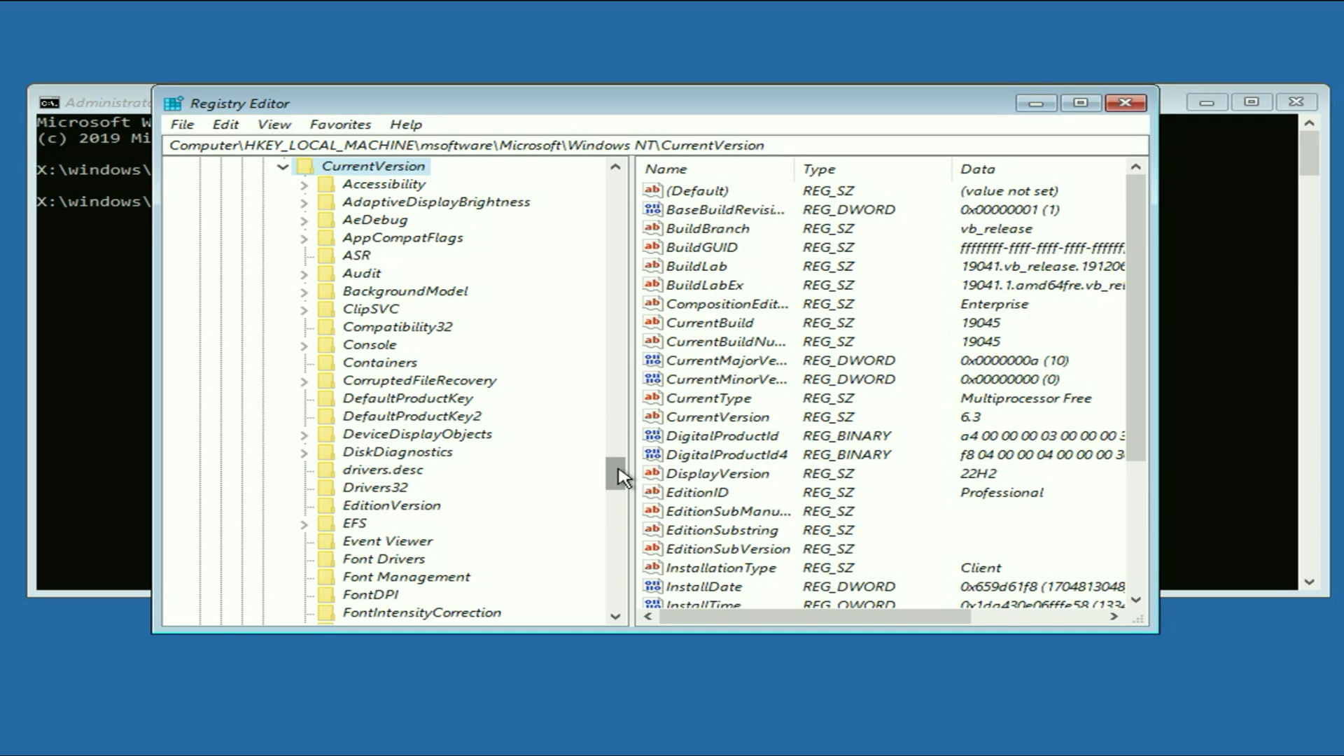
drag(617, 472, 609, 534)
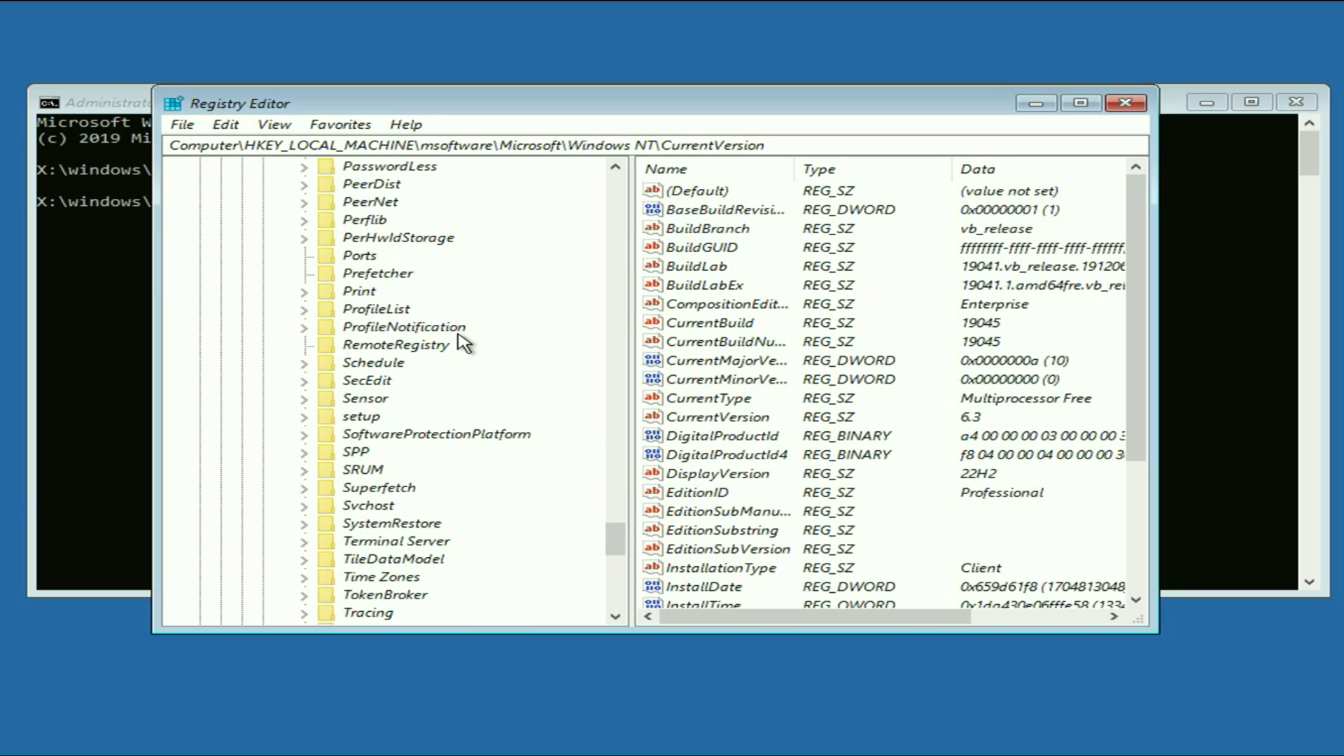
scroll(453, 309, up, 1)
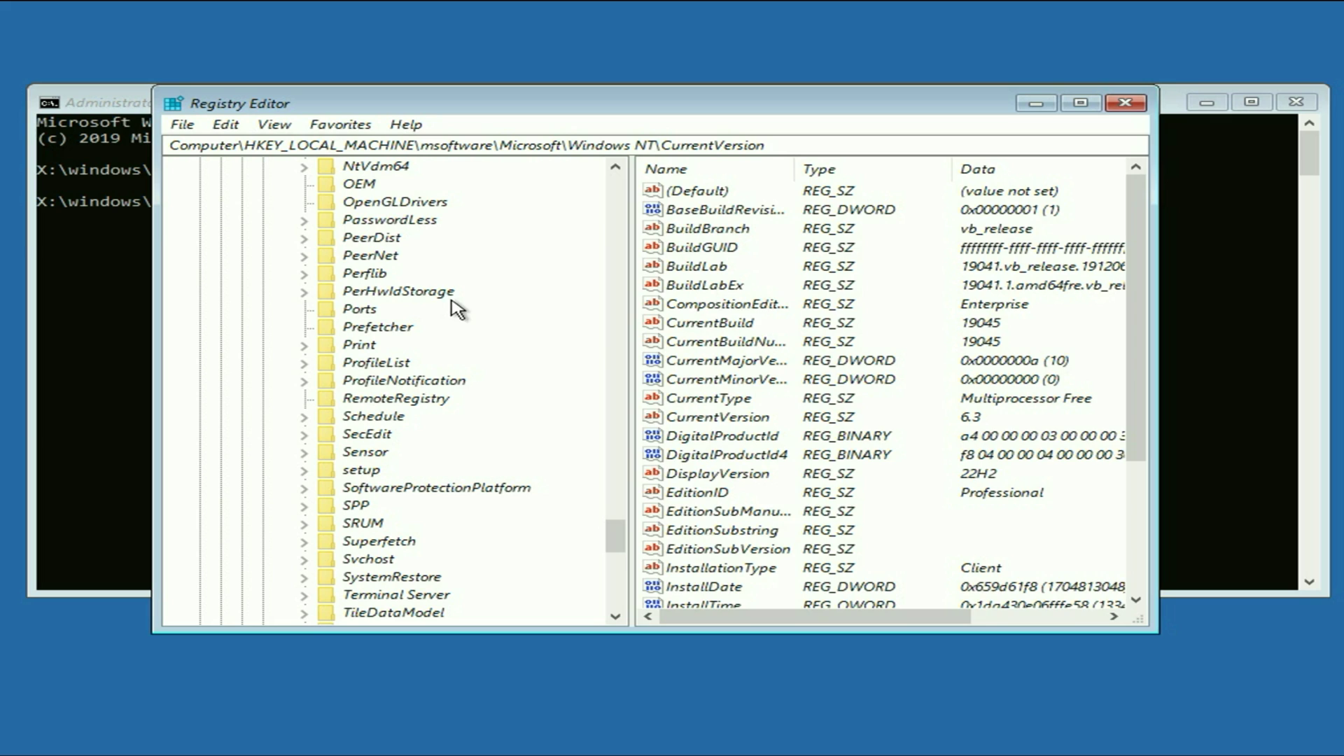
click(383, 207)
click(383, 217)
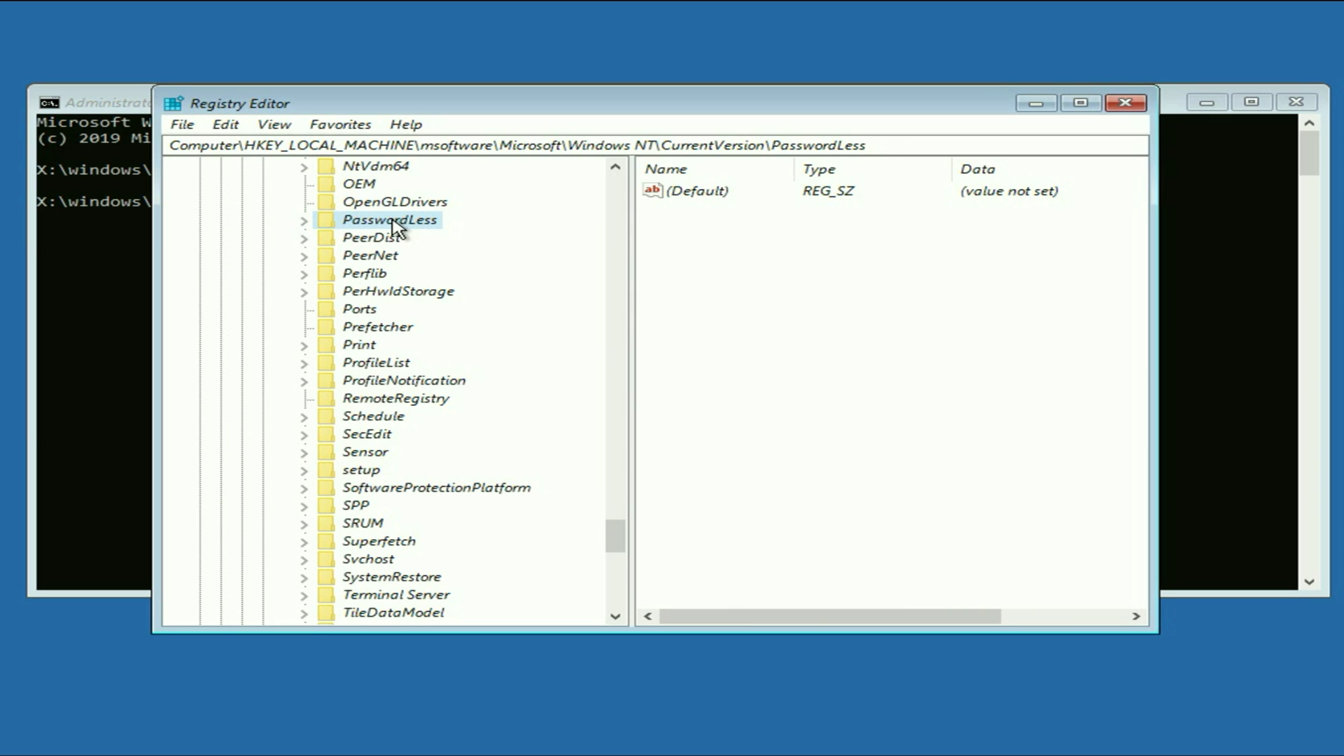
double_click(392, 221)
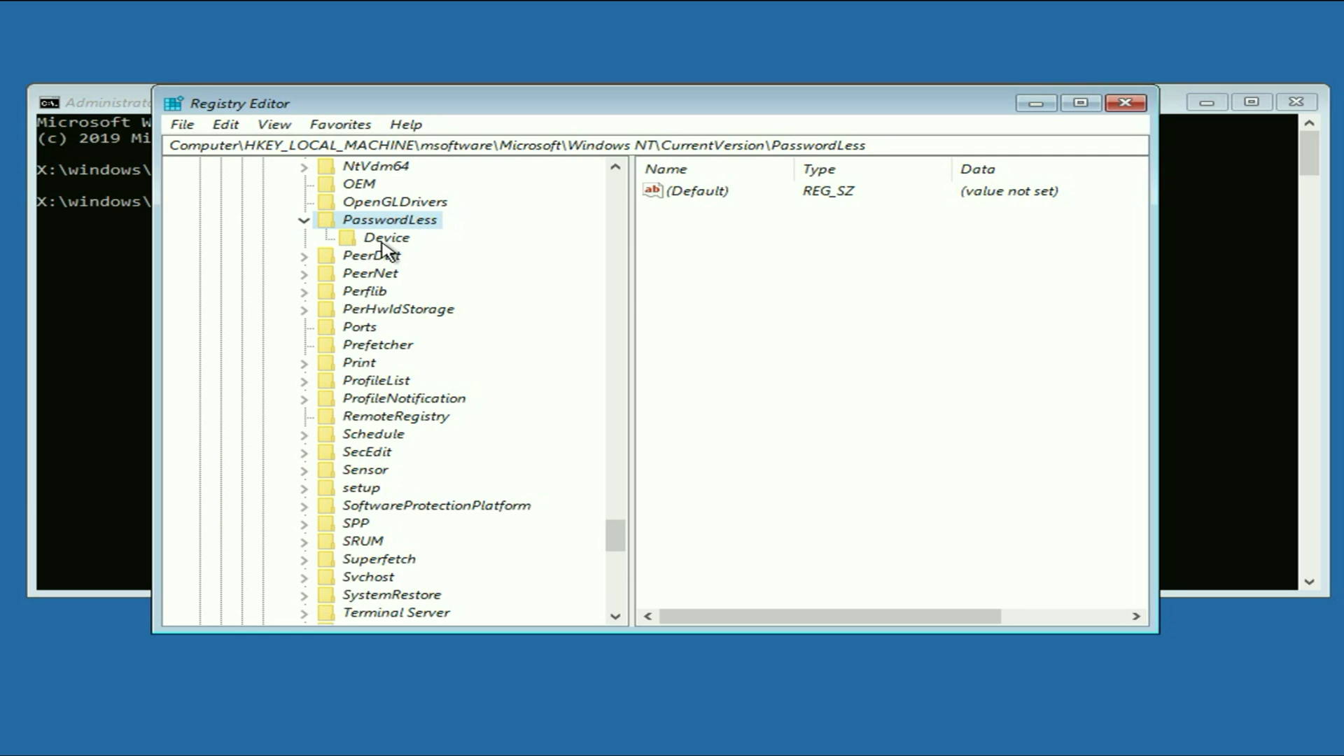
click(392, 243)
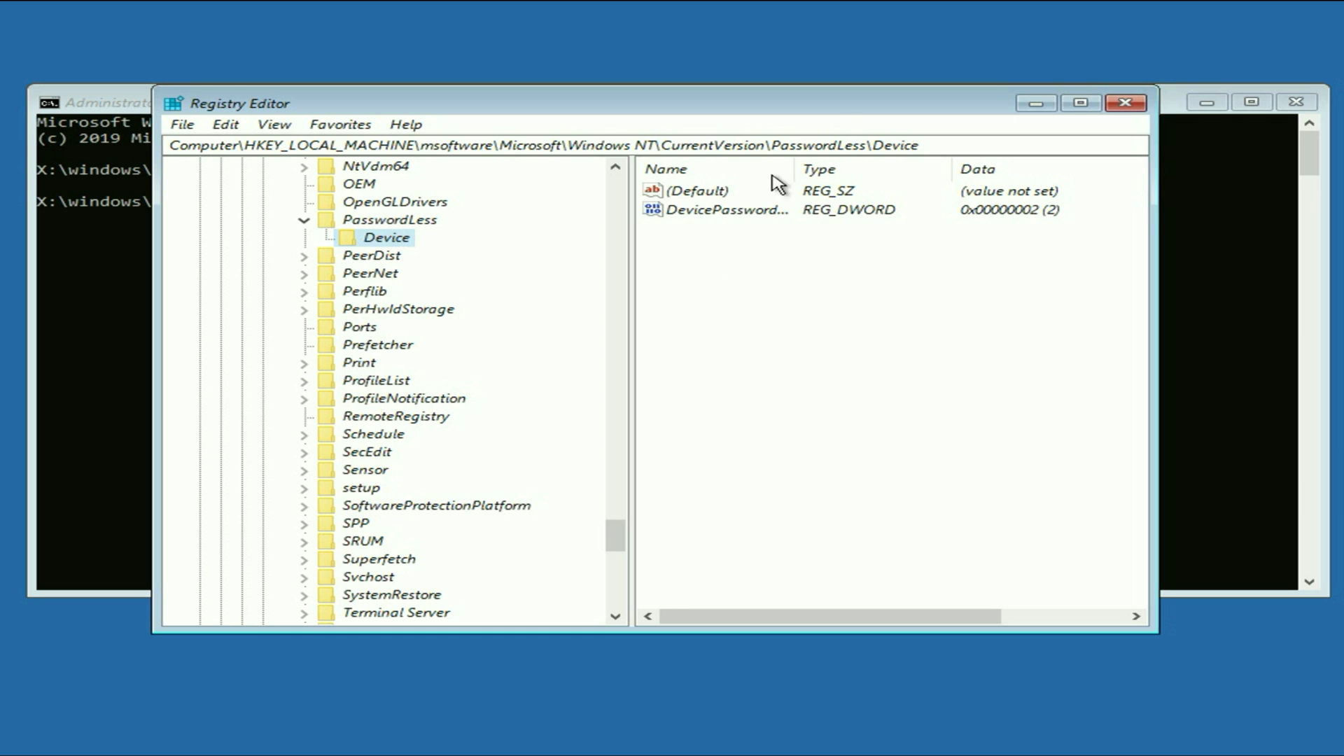
- Maximize Registry Editor and change DevicePasswordLessBuildVersion's value data from 2 to 0
double_click(840, 112)
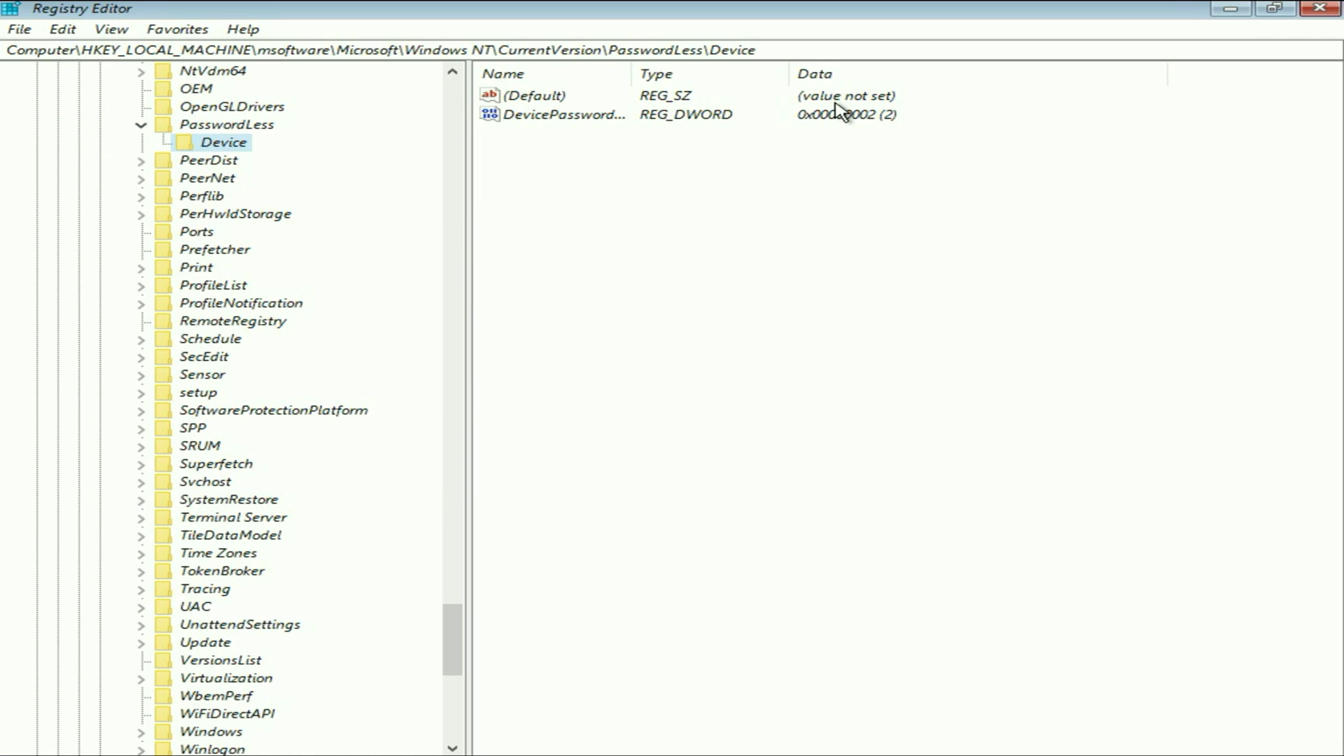
drag(632, 82, 987, 98)
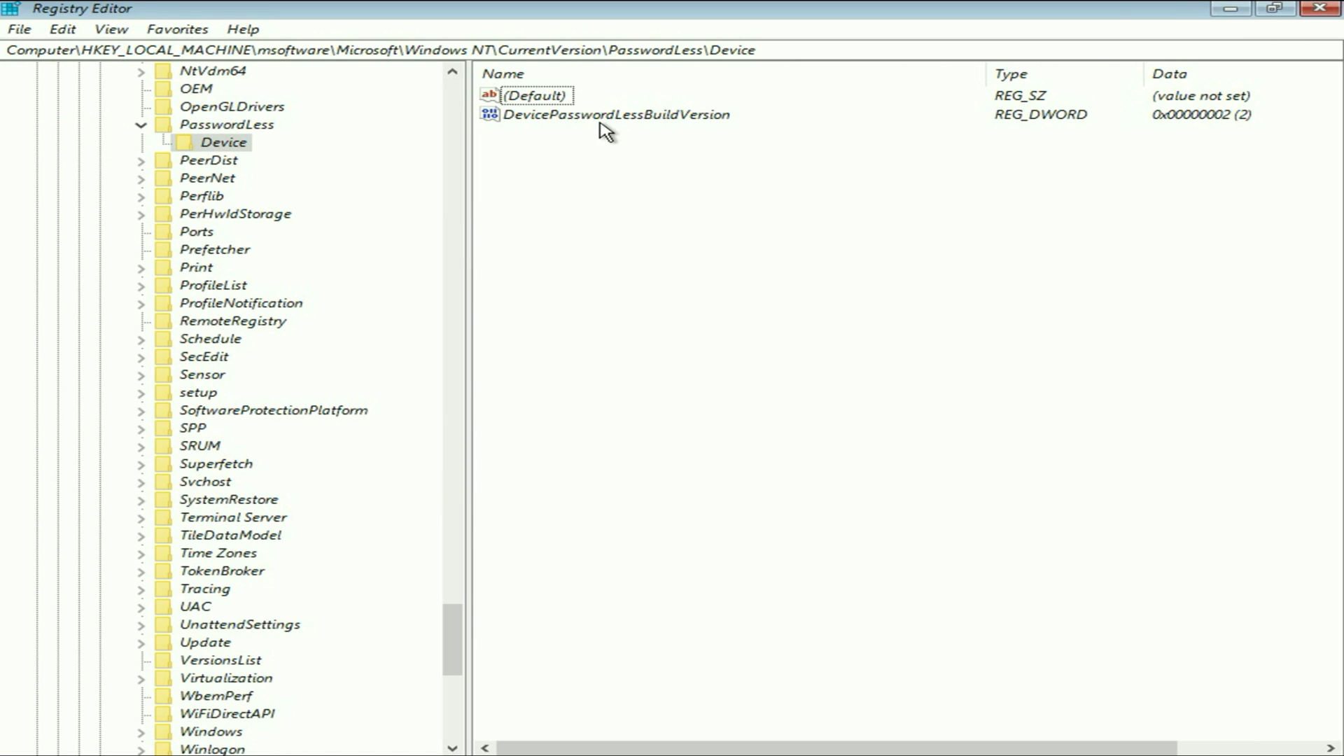
click(585, 117)
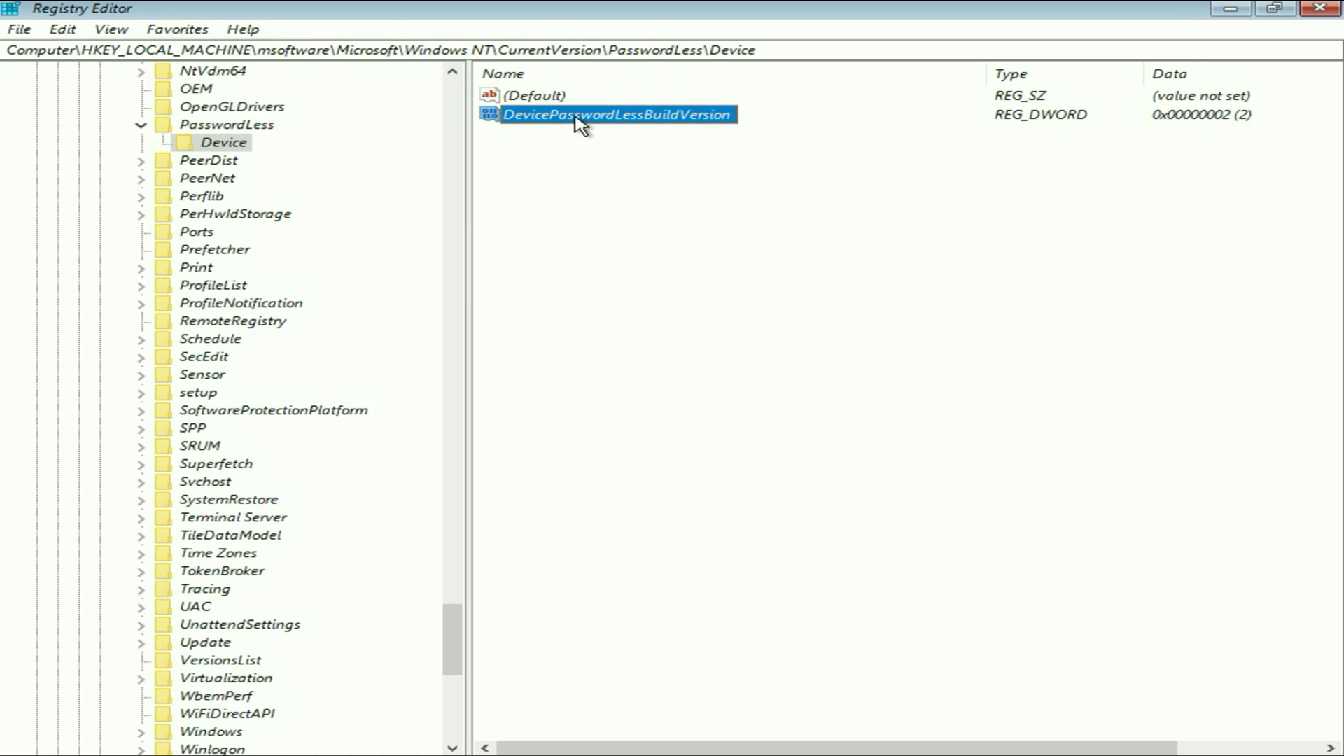
double_click(702, 125)
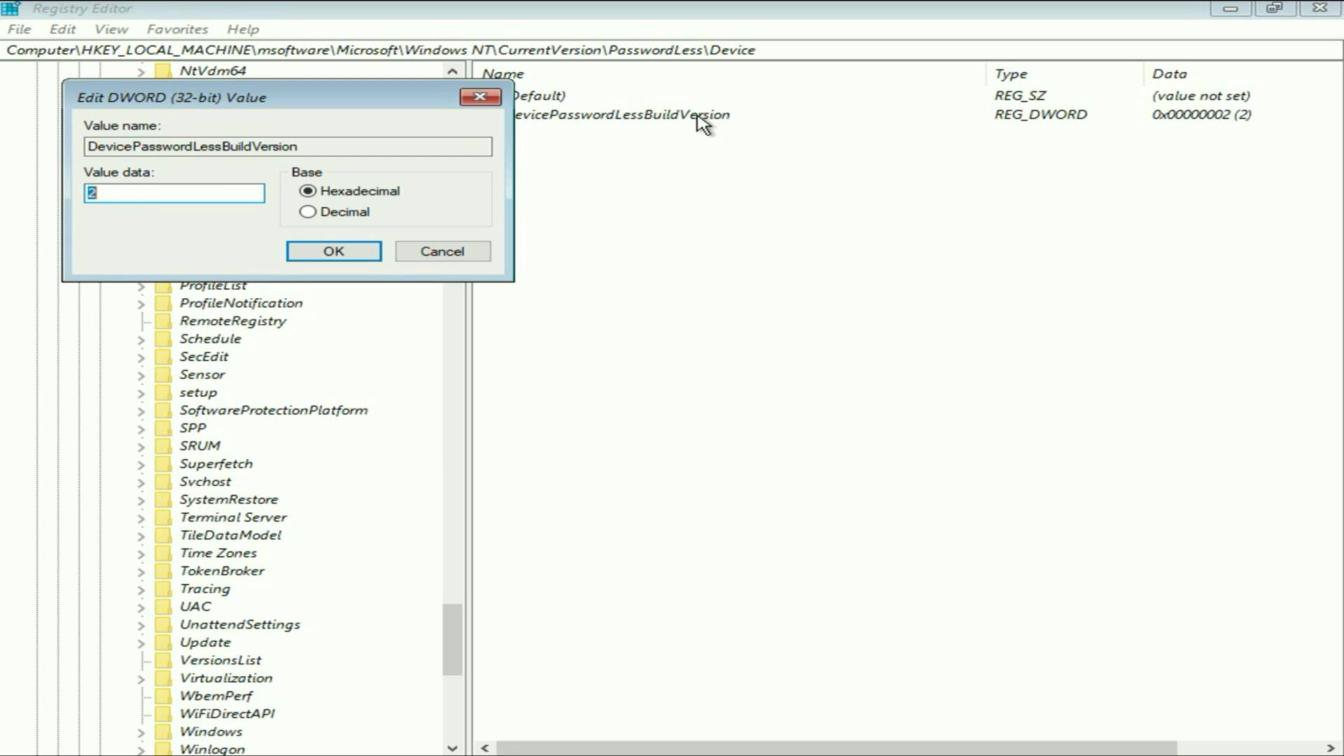
drag(332, 120, 777, 133)
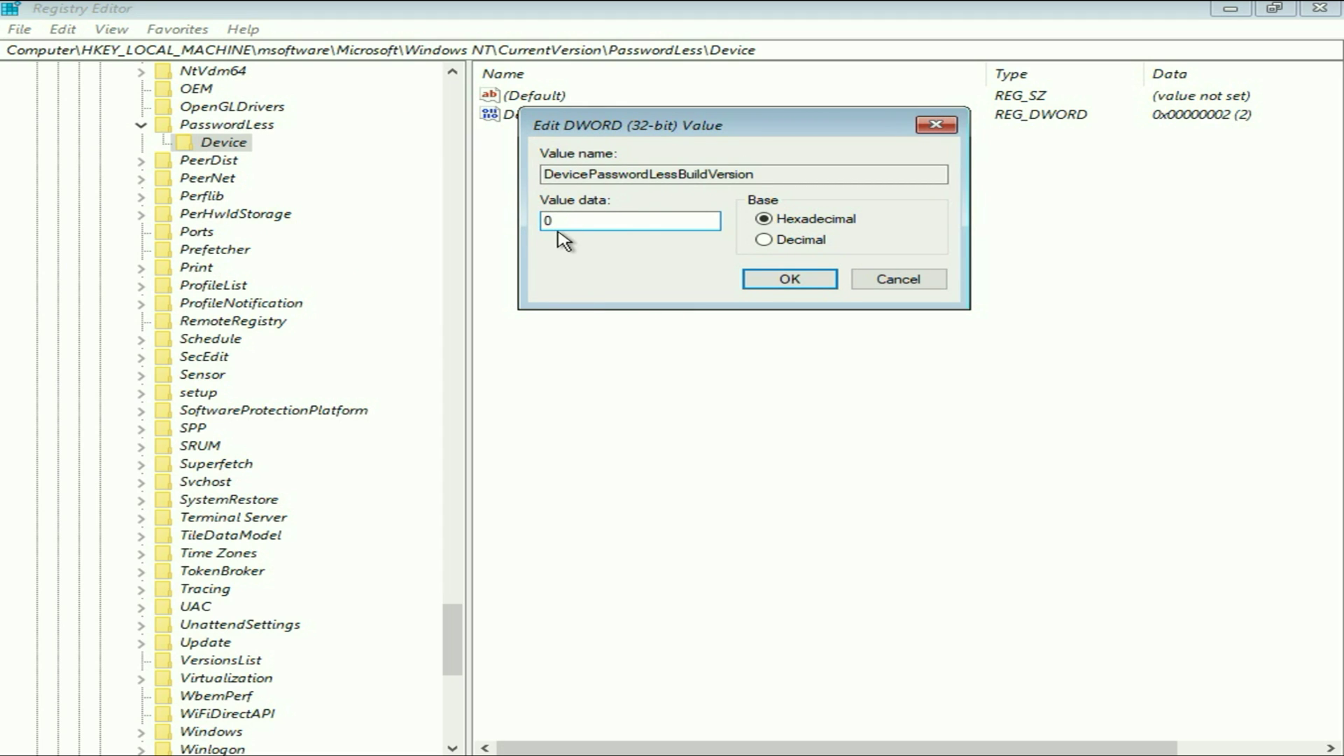
click(777, 279)
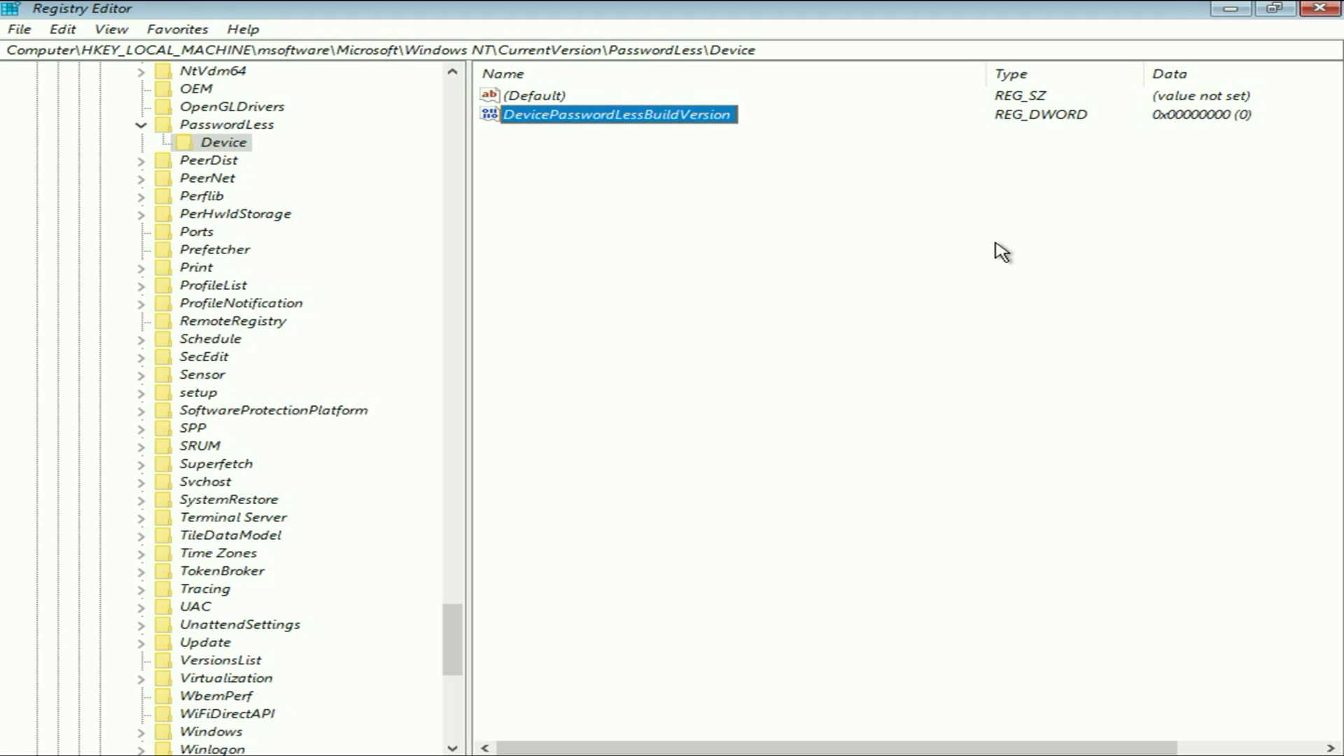
- Close Registry Editor and the command prompt, then continue booting into Windows 10
click(1322, 13)
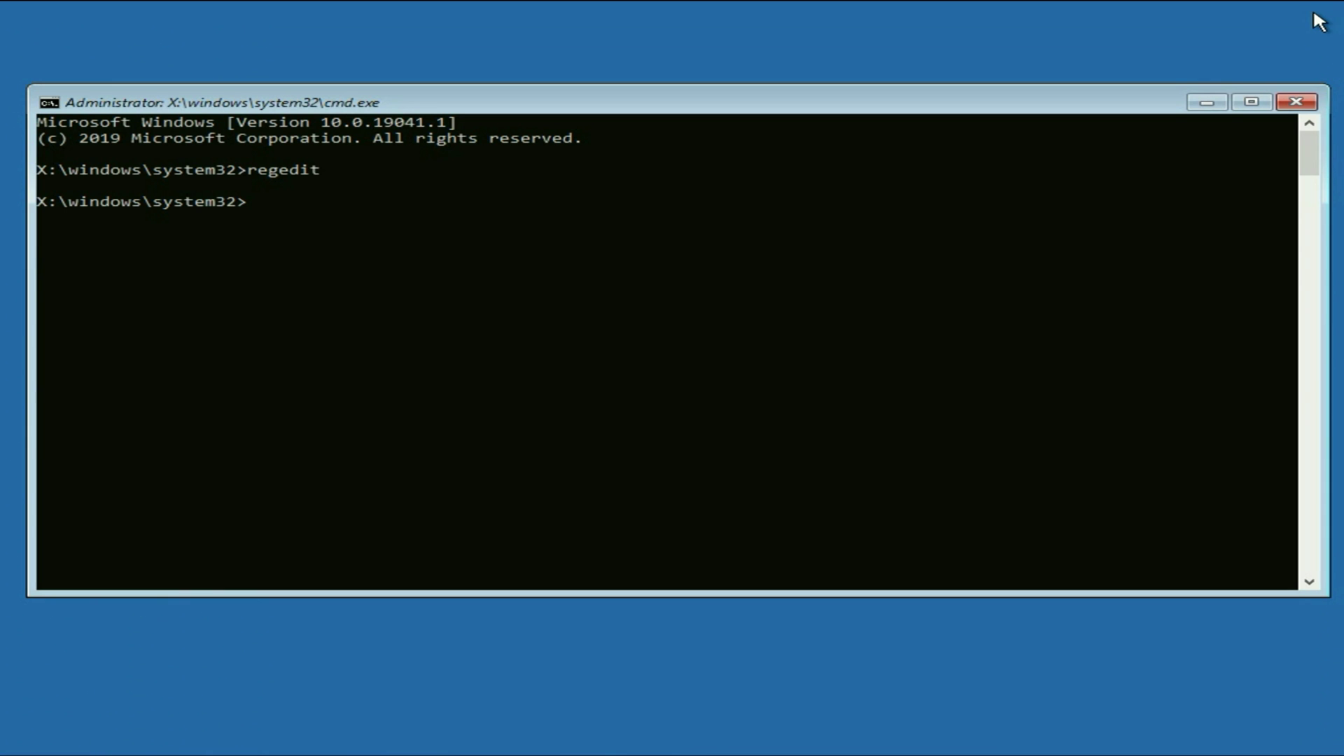
click(1294, 101)
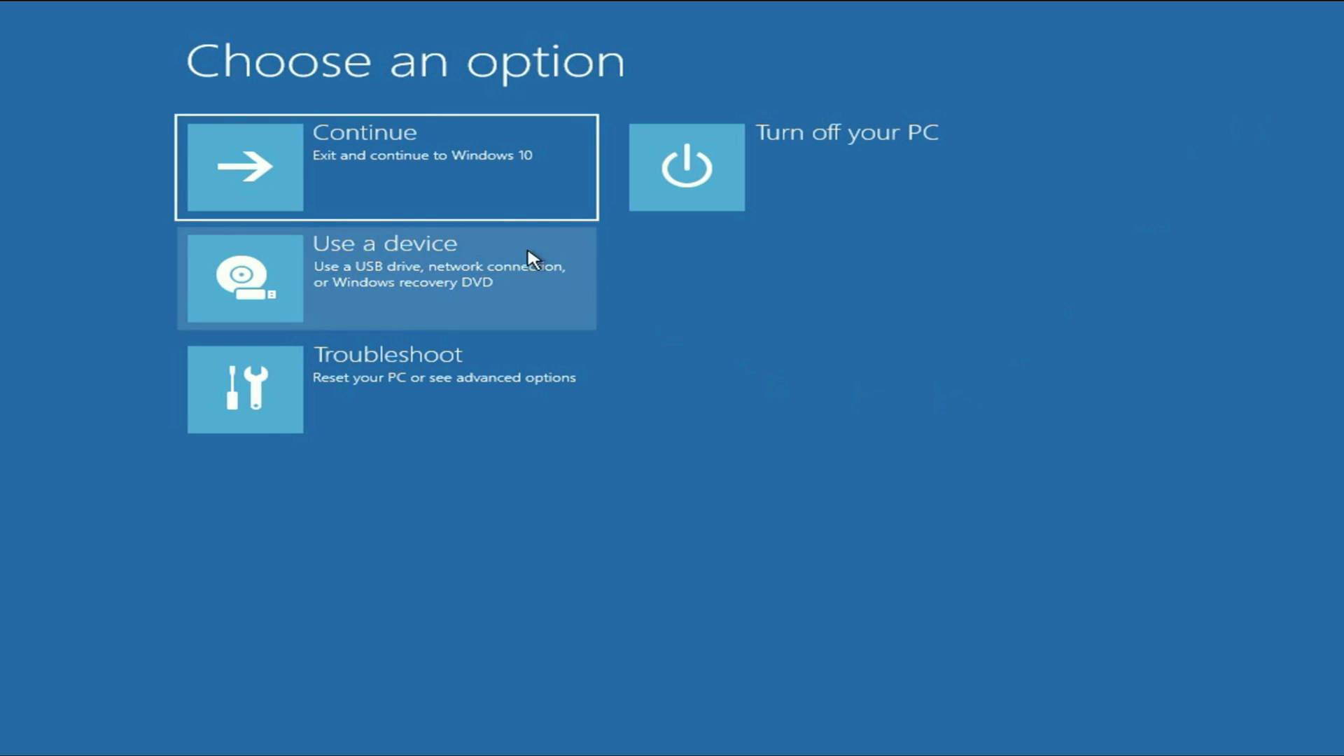
click(428, 168)
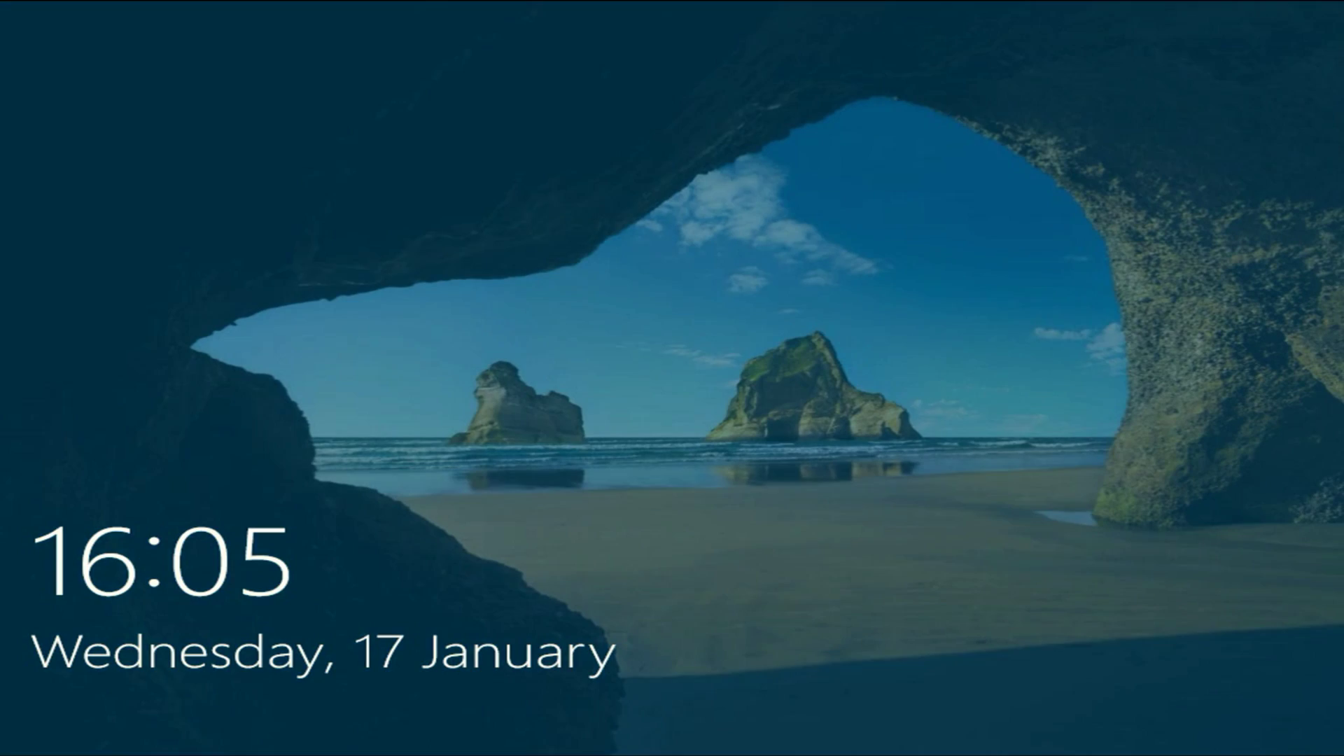
- Dismiss the lock screen and sign in to the Laptop account using the password option
key(space)
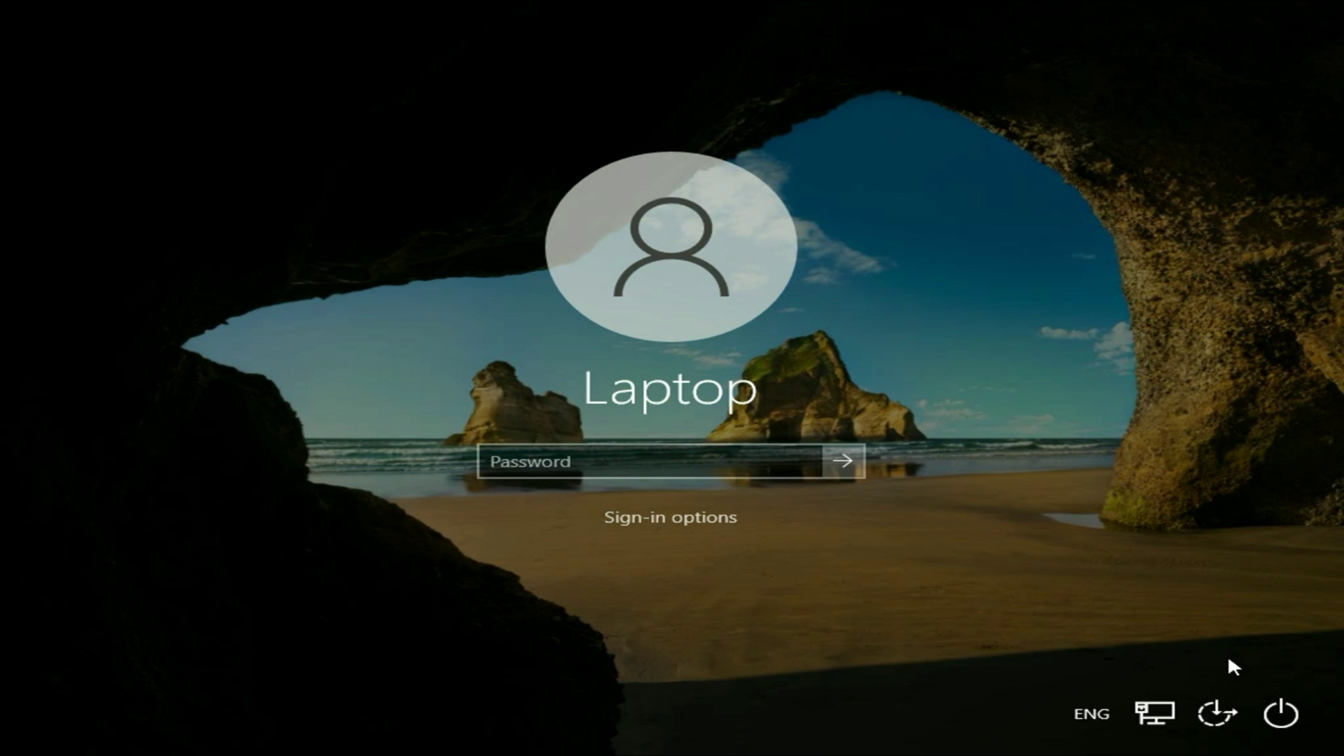
click(635, 464)
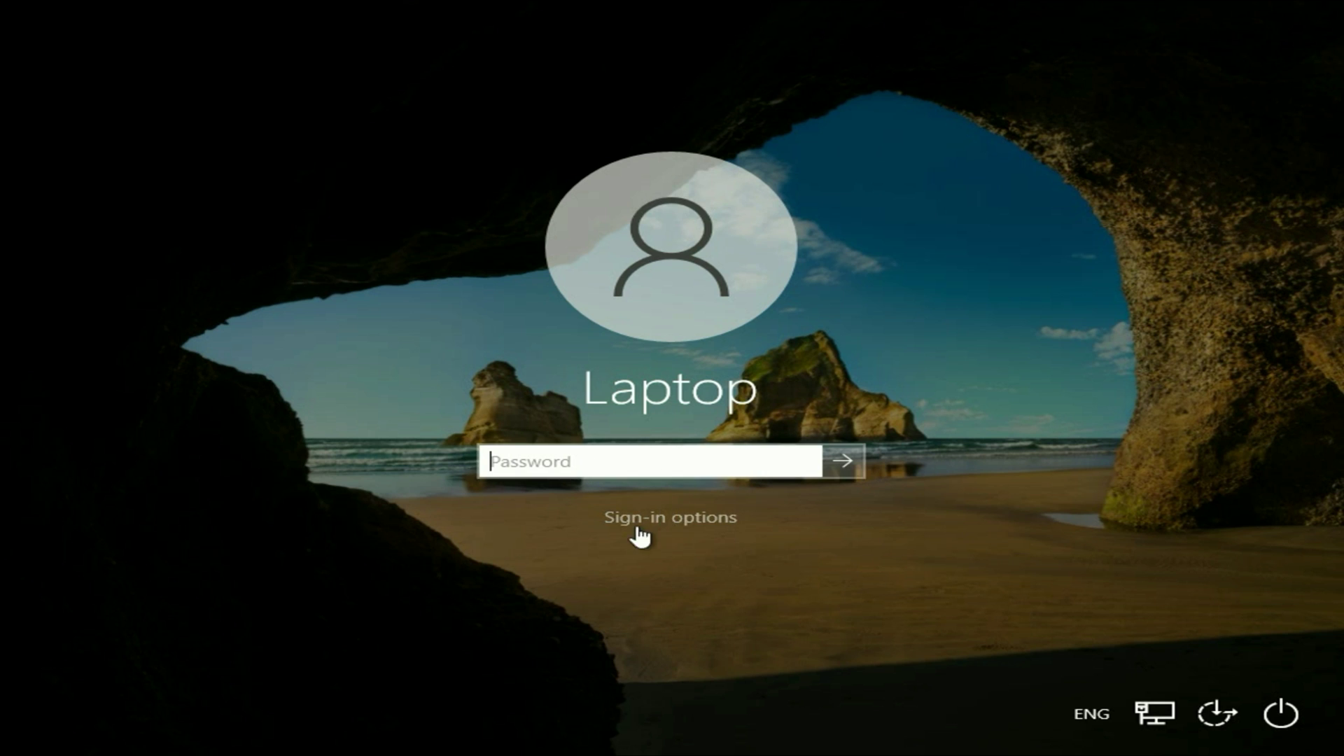
click(713, 524)
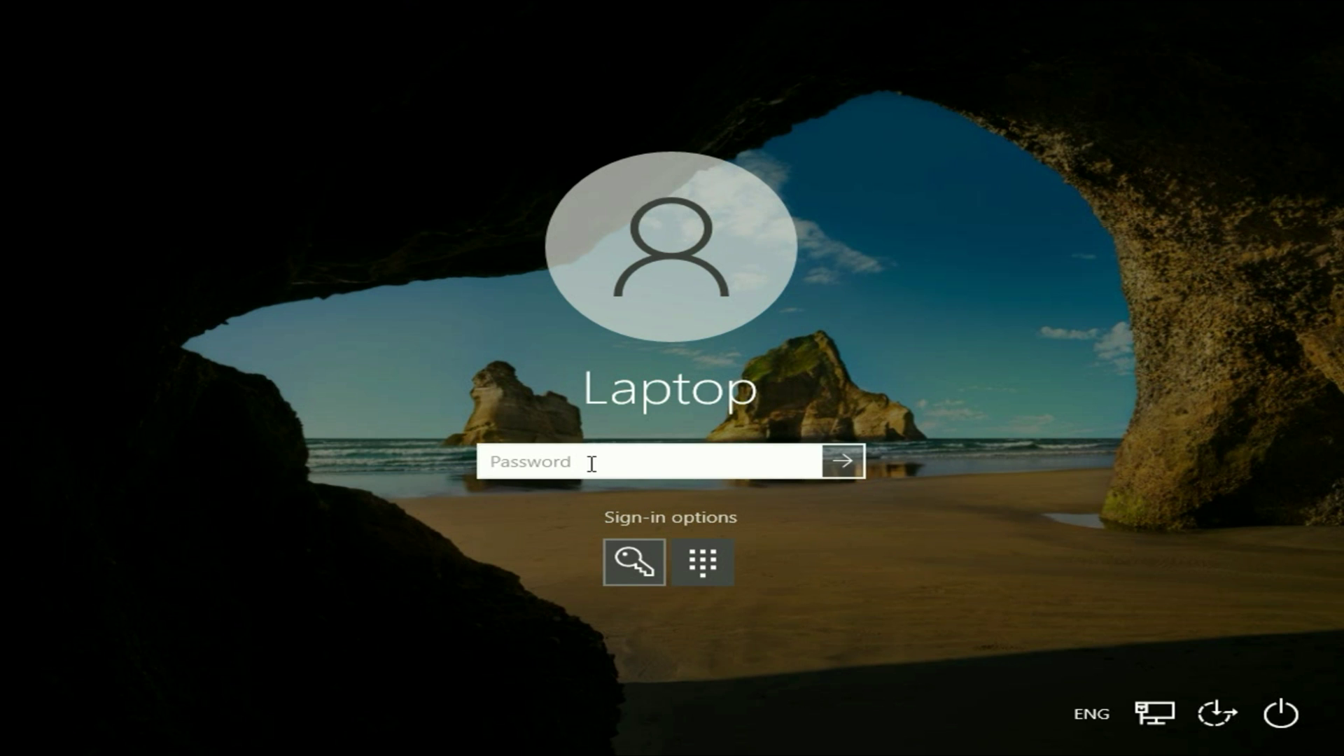
text(•••)
key(Return)
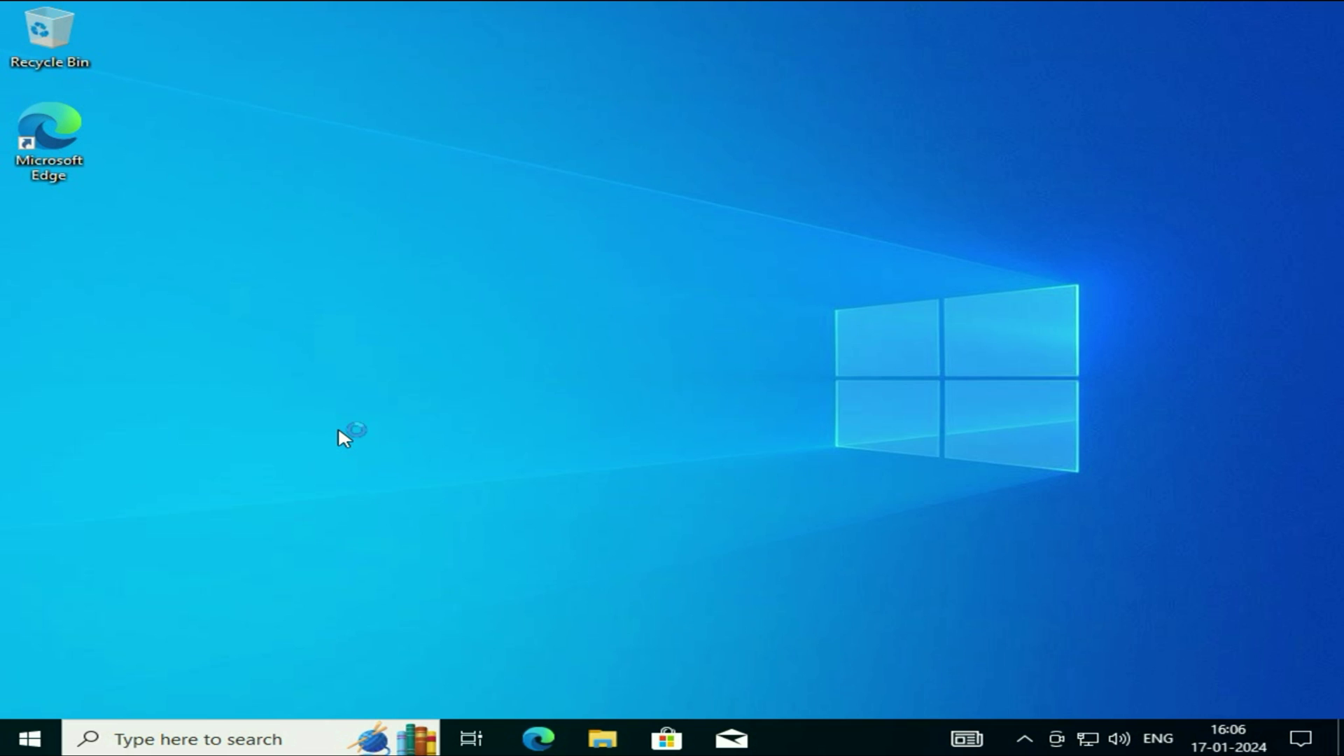
- From the Start menu, open a maximized Settings window at Accounts > Sign-in options
click(28, 739)
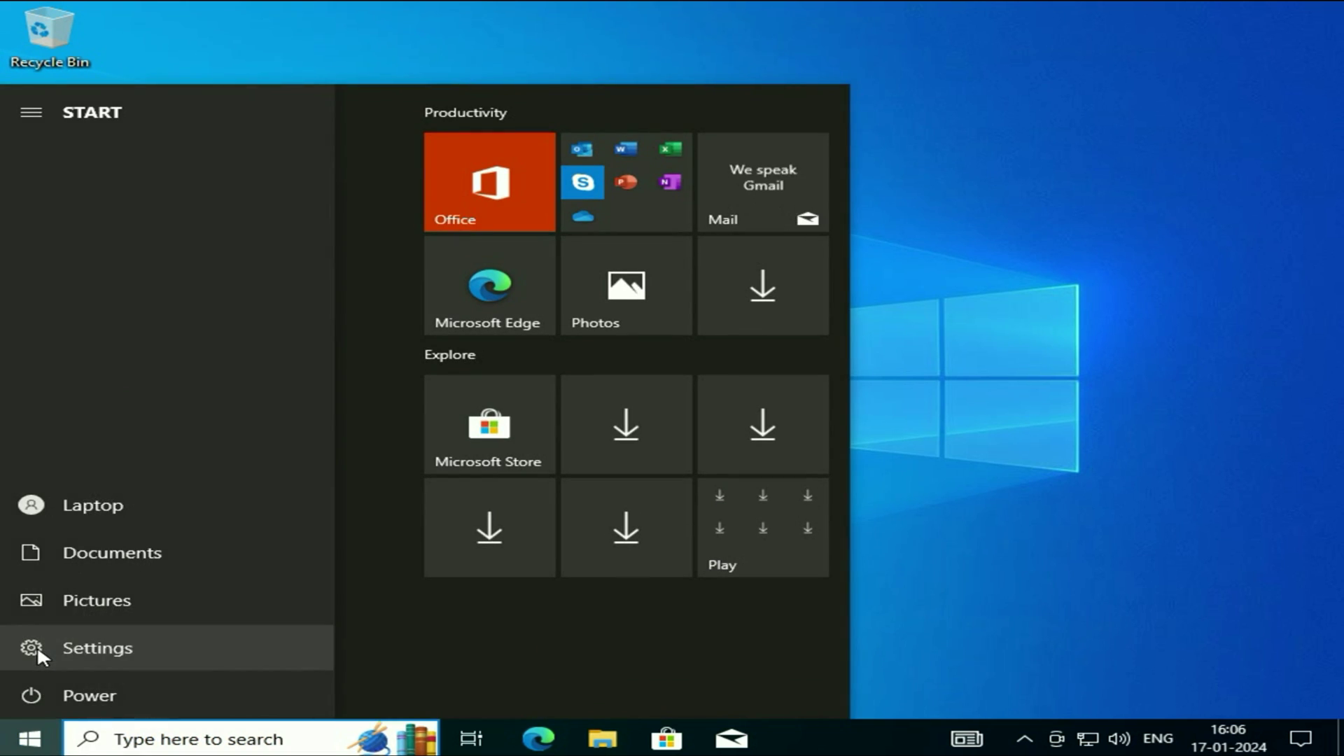
click(36, 644)
click(1023, 46)
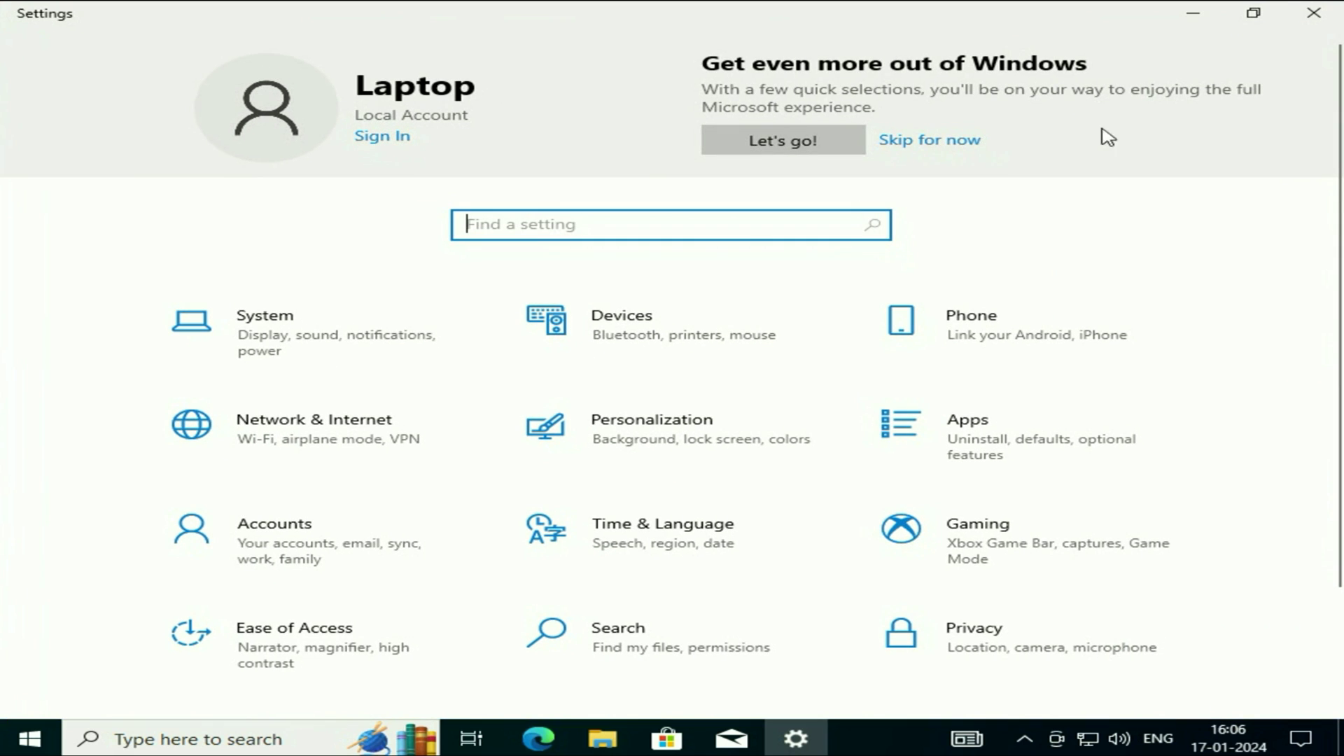
click(272, 556)
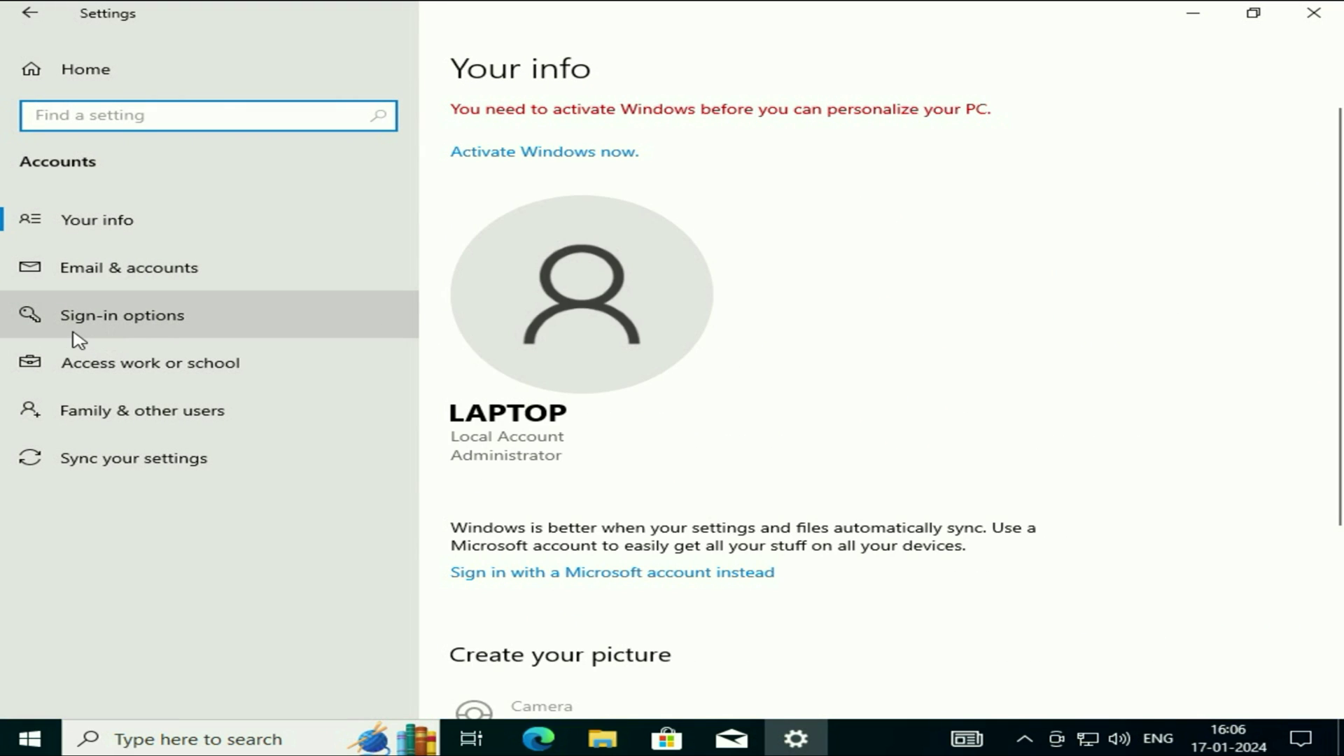
click(157, 321)
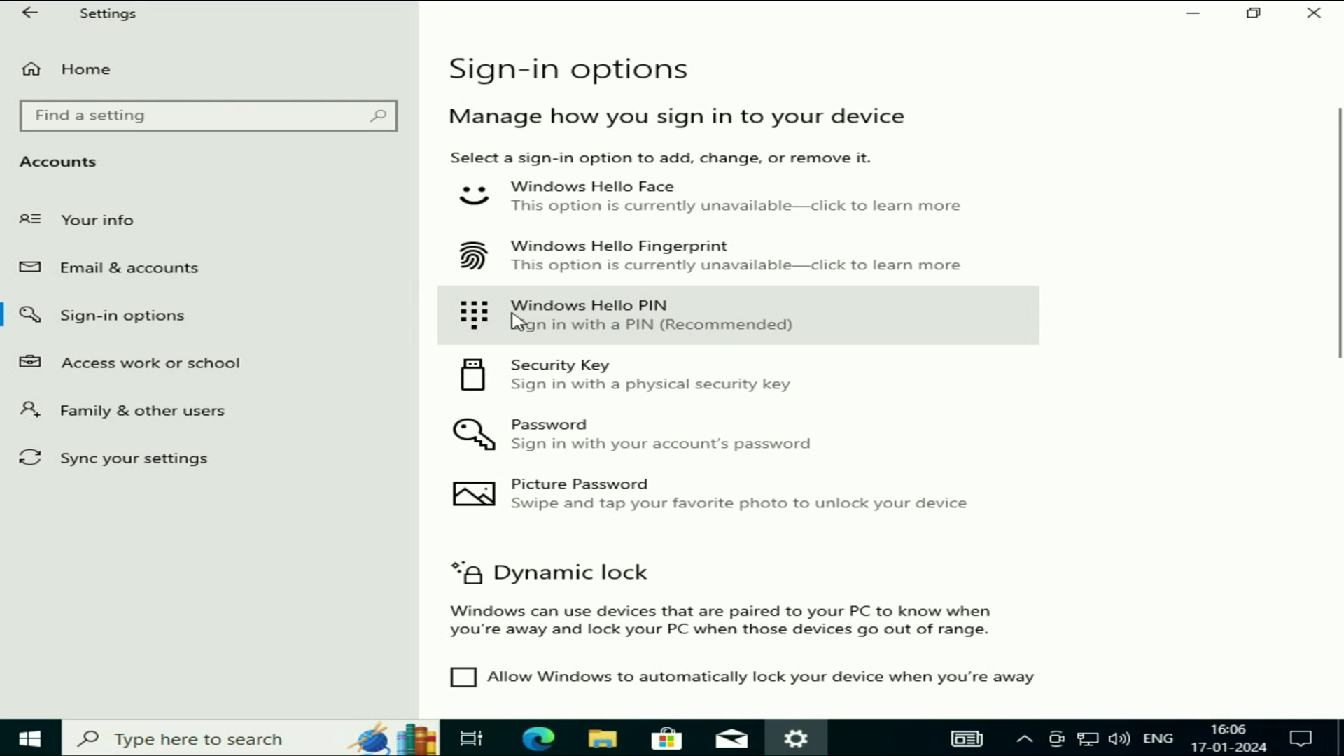
- Remove the Windows Hello PIN, confirming and verifying with the account password
click(643, 317)
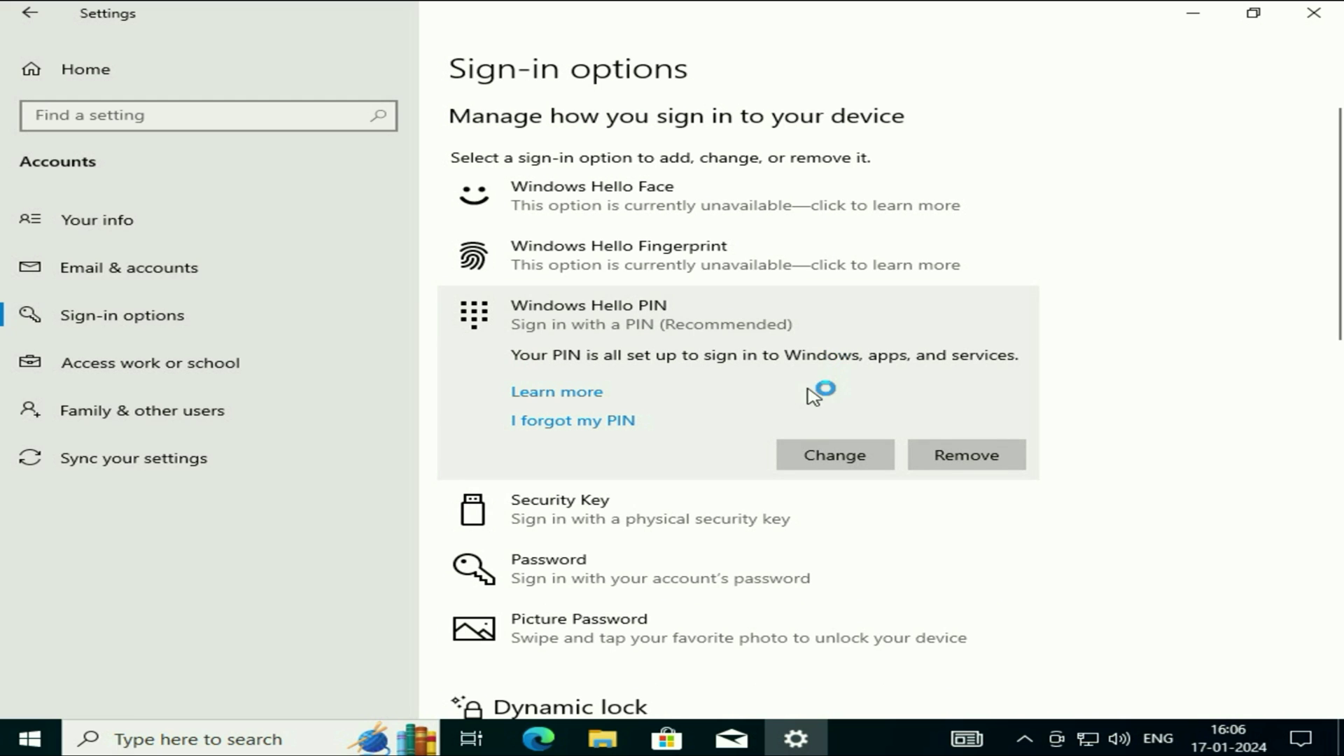
click(990, 462)
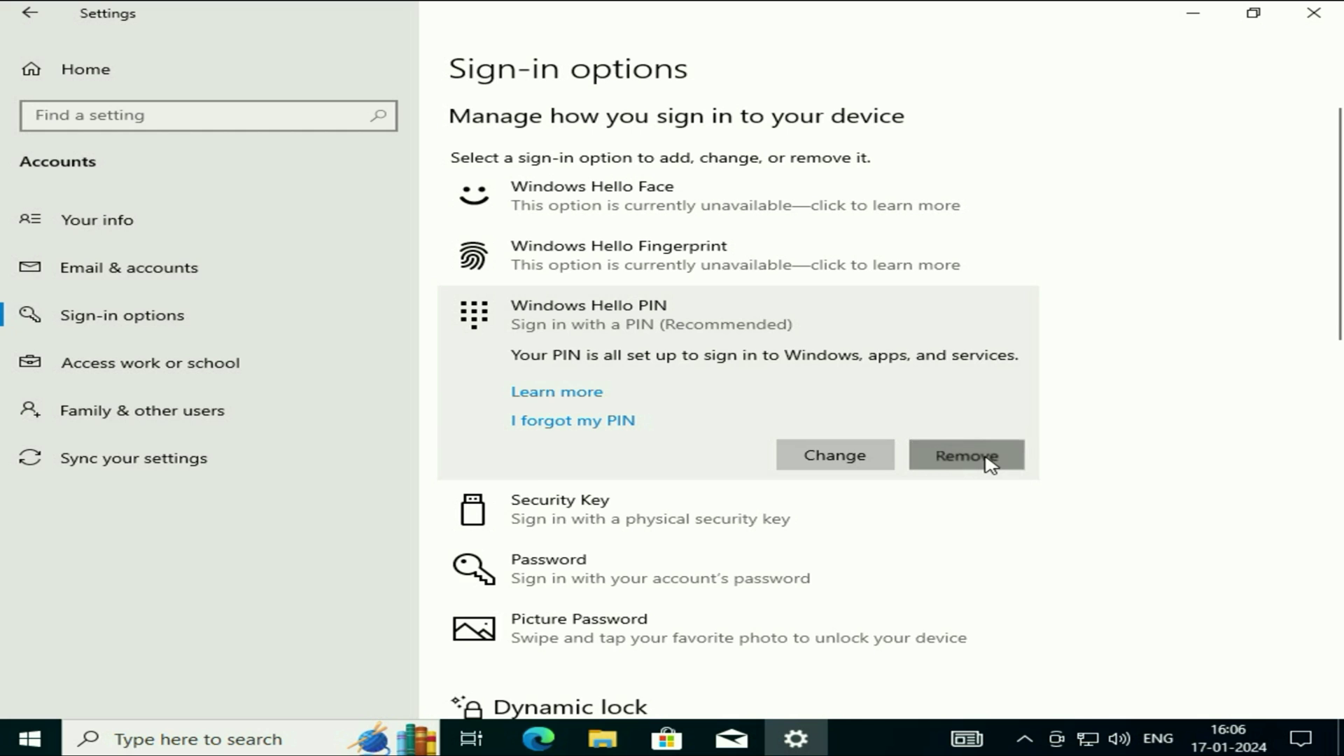
click(851, 539)
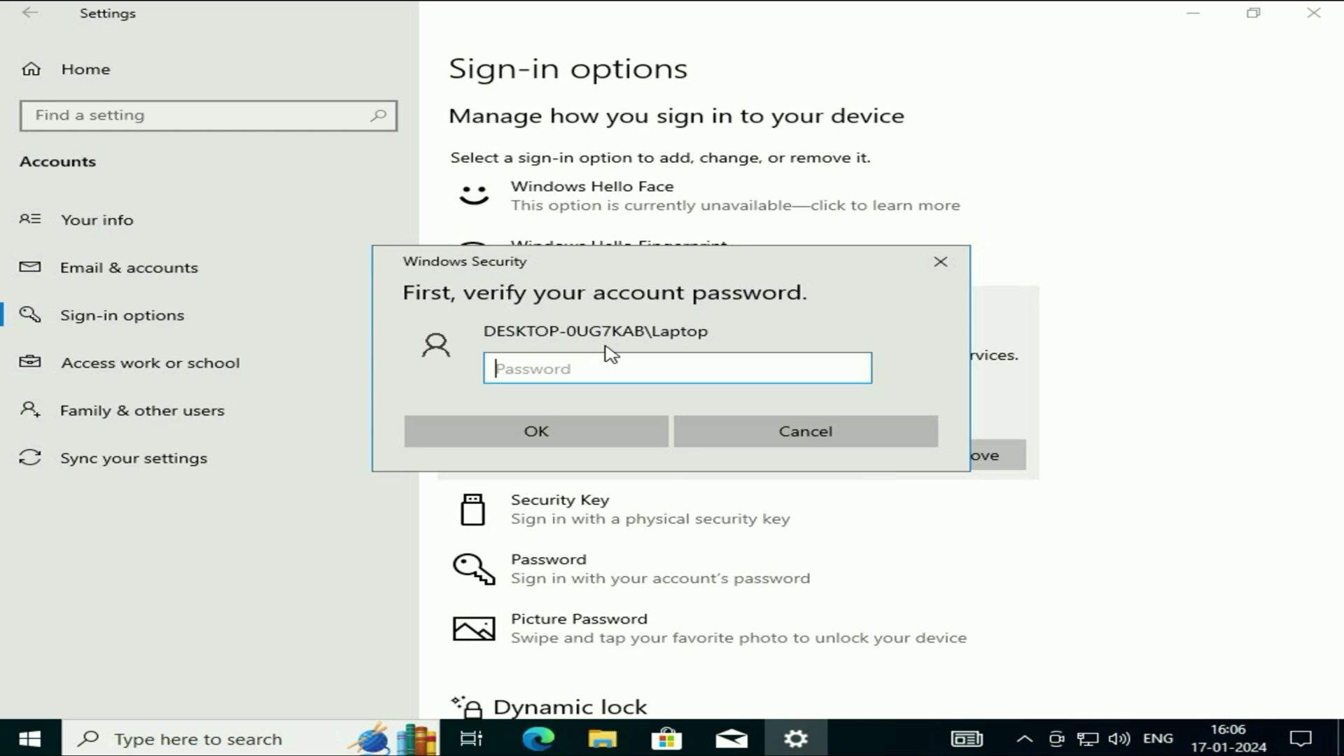
text(••)
key(Return)
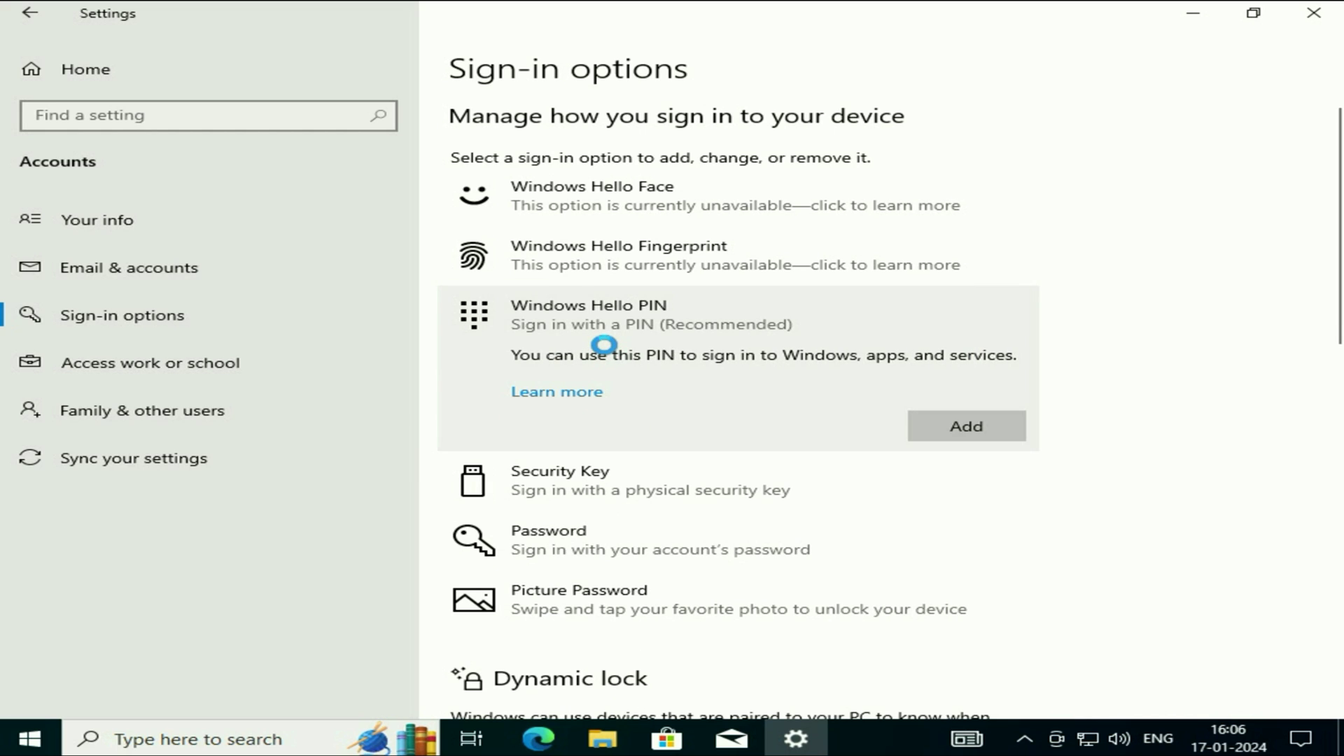
- Add a new Windows Hello PIN after password verification, confirm it, and close Settings
click(954, 426)
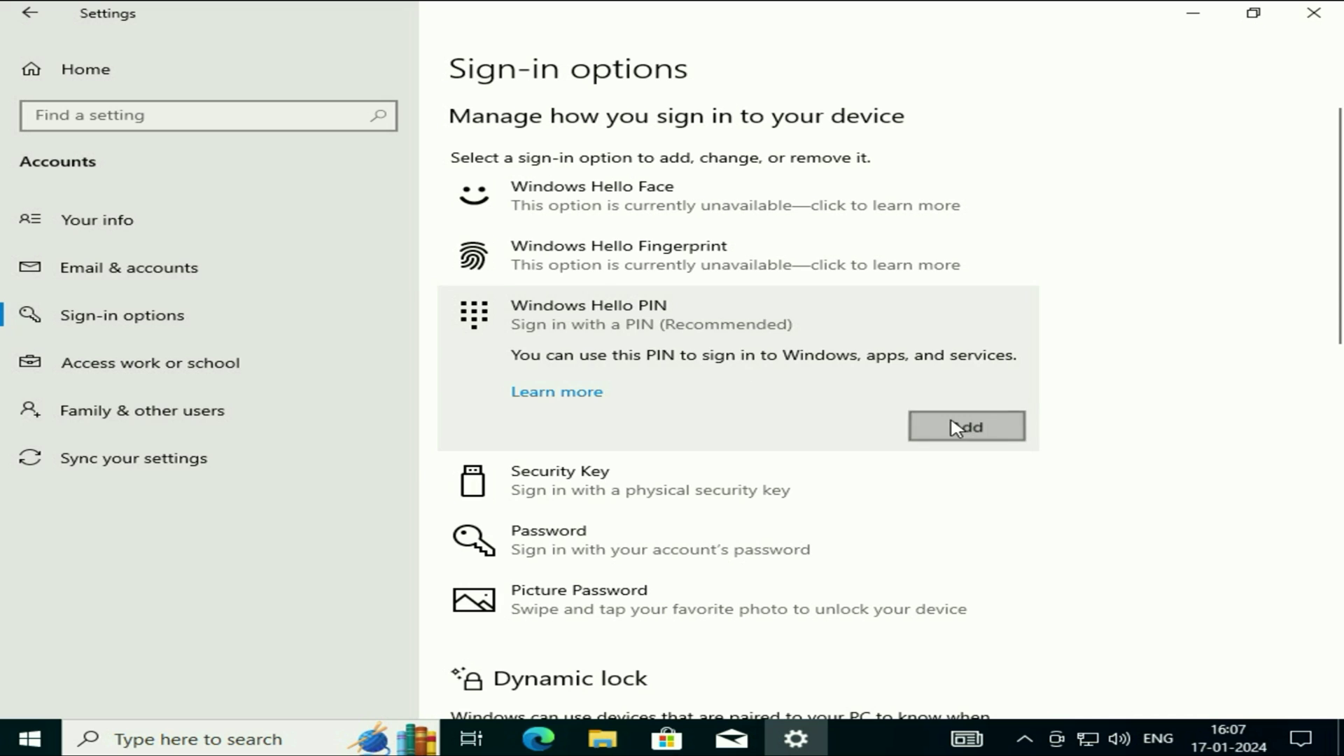
text(••••)
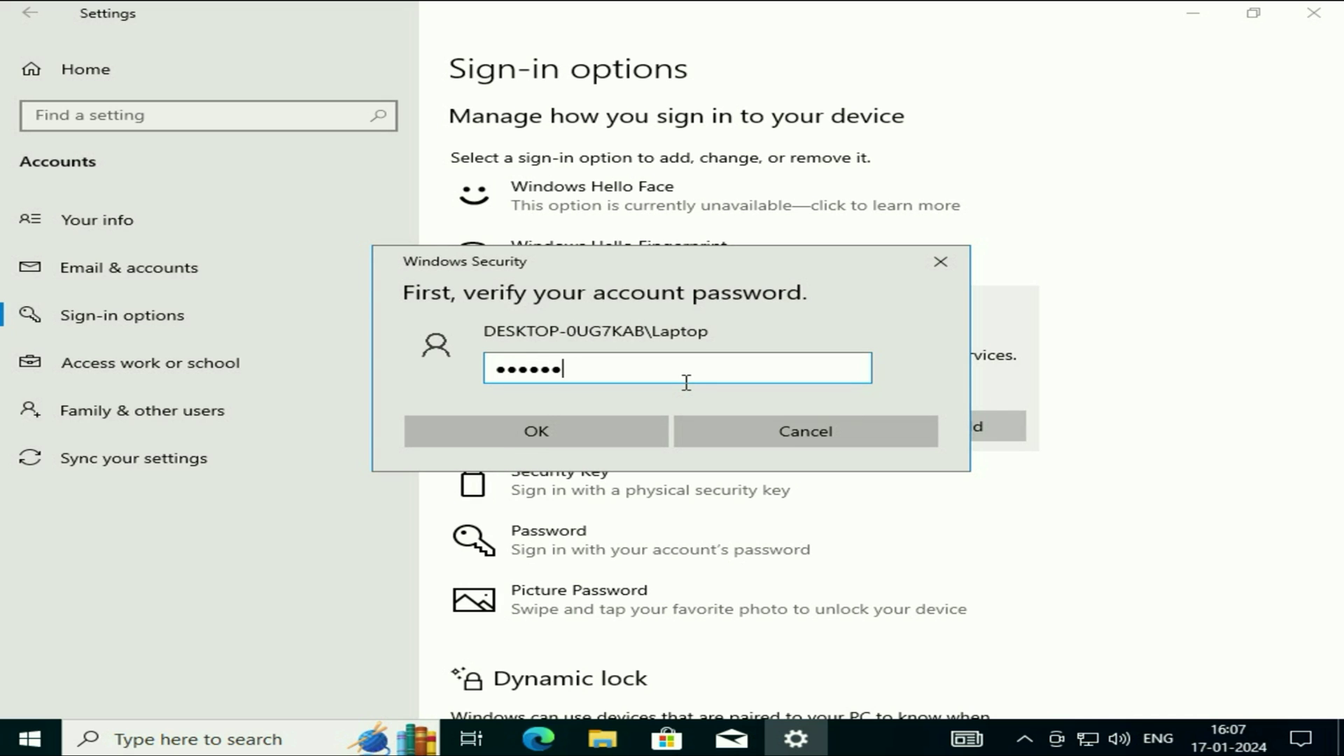
key(Return)
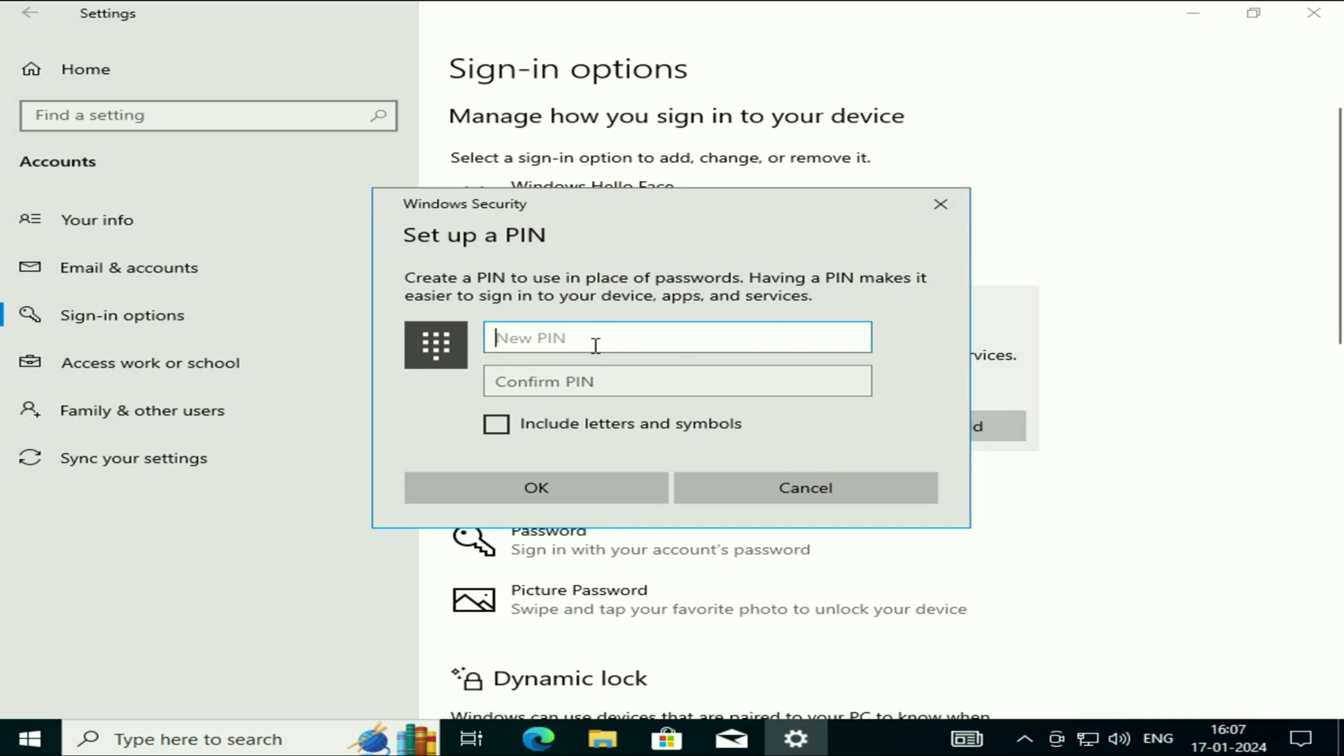
text(••)
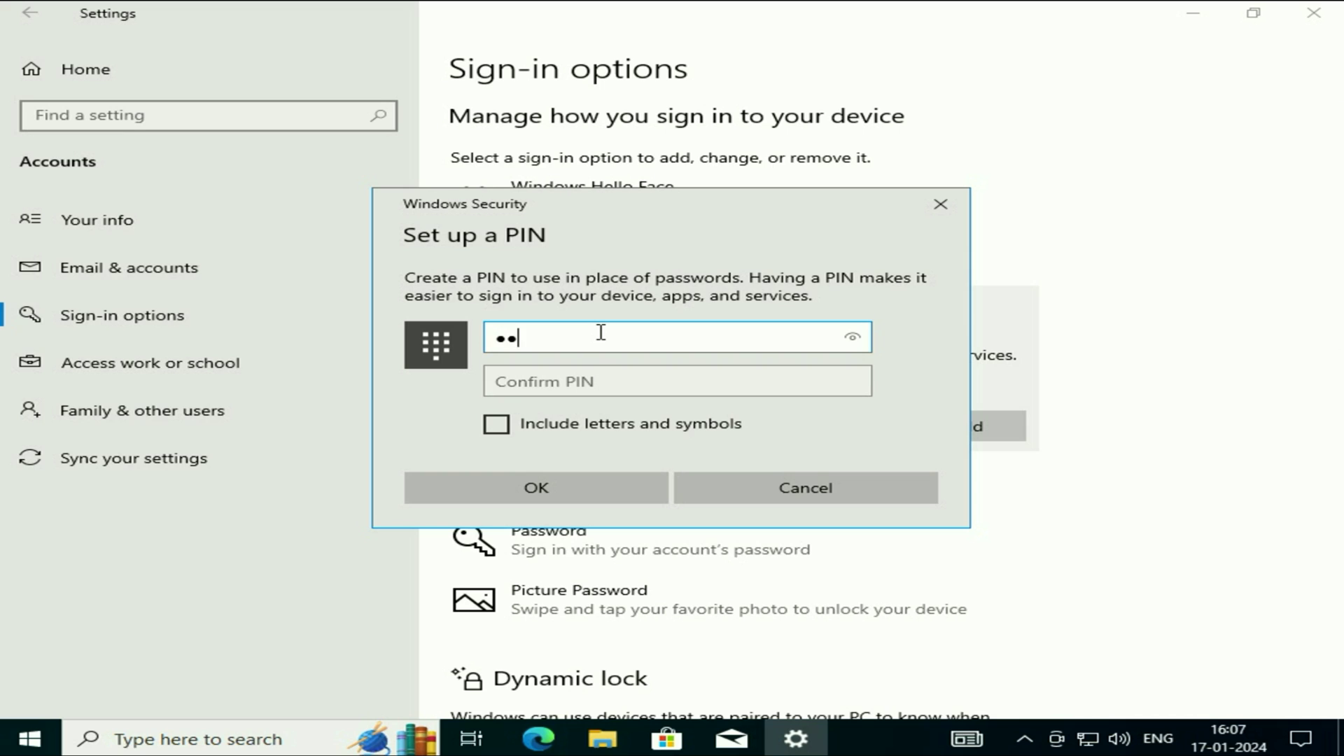
key(Tab)
text(••)
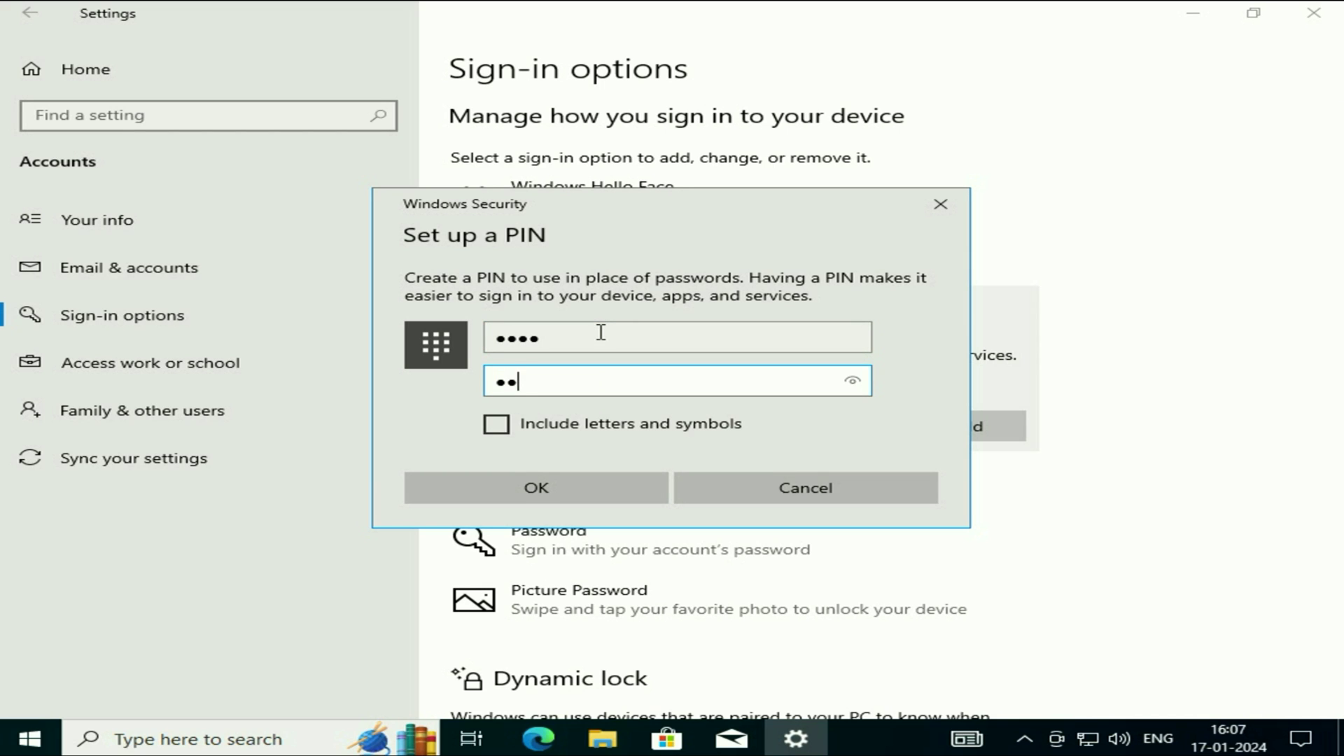
click(511, 493)
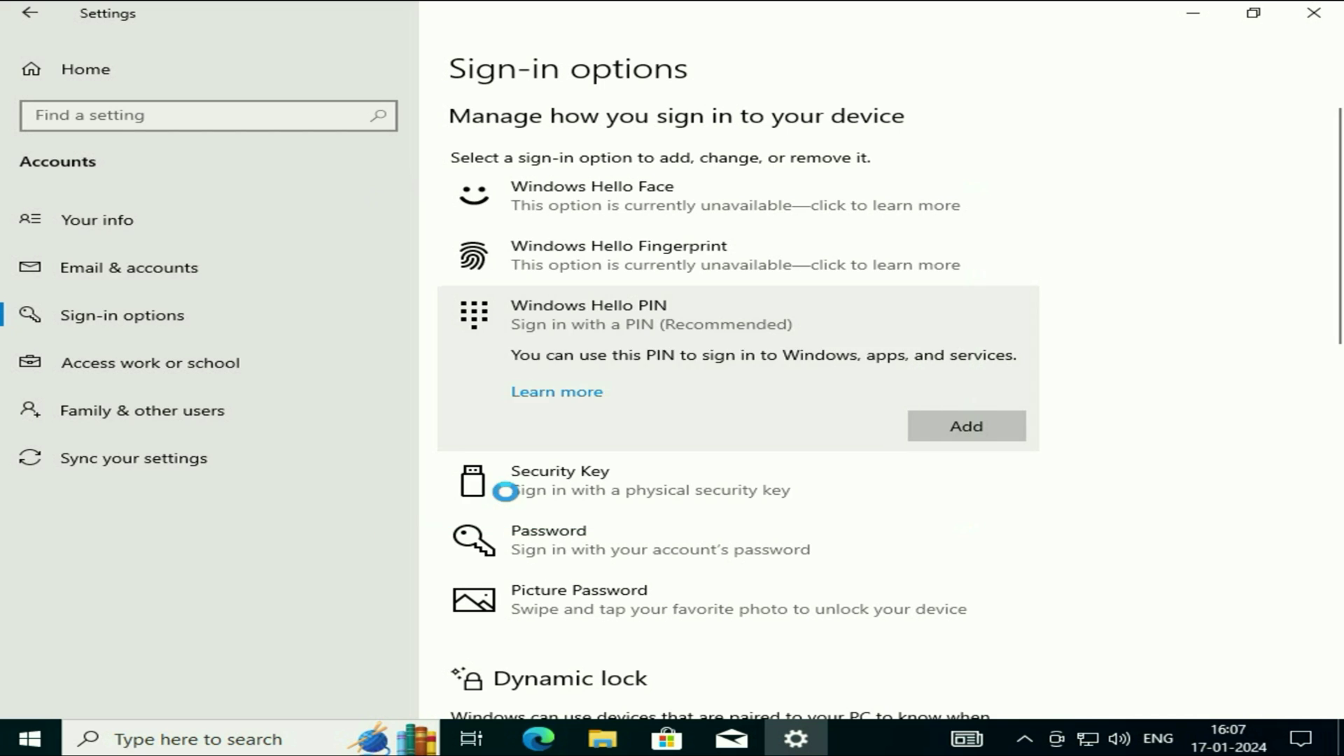
click(1314, 14)
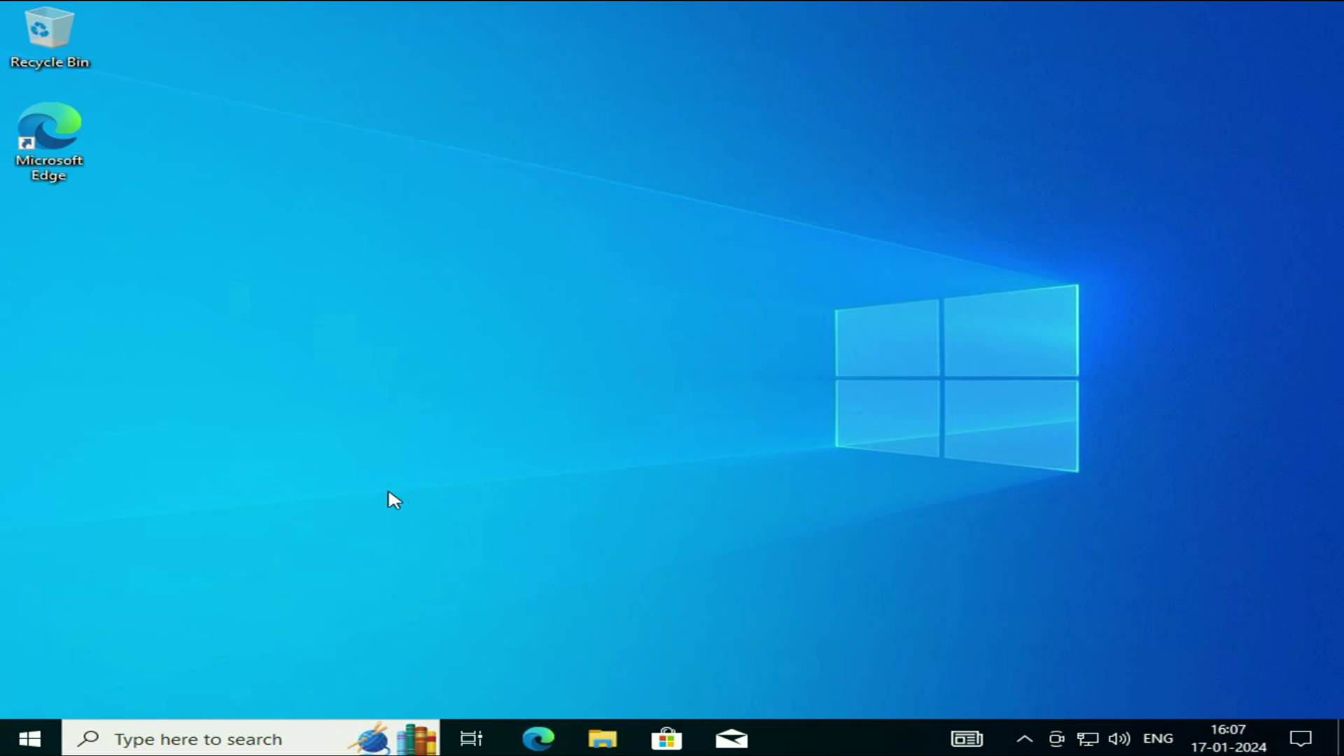